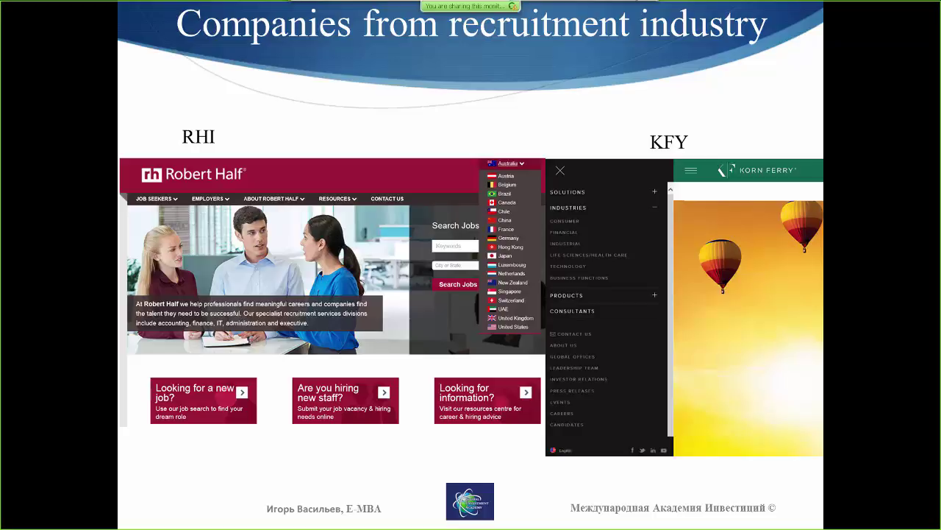
- Advance to the 'Companies from recruitment industry' slide comparing RHI and KFY stock quotes
{"action": "left_click", "coordinate": [271, 207]}
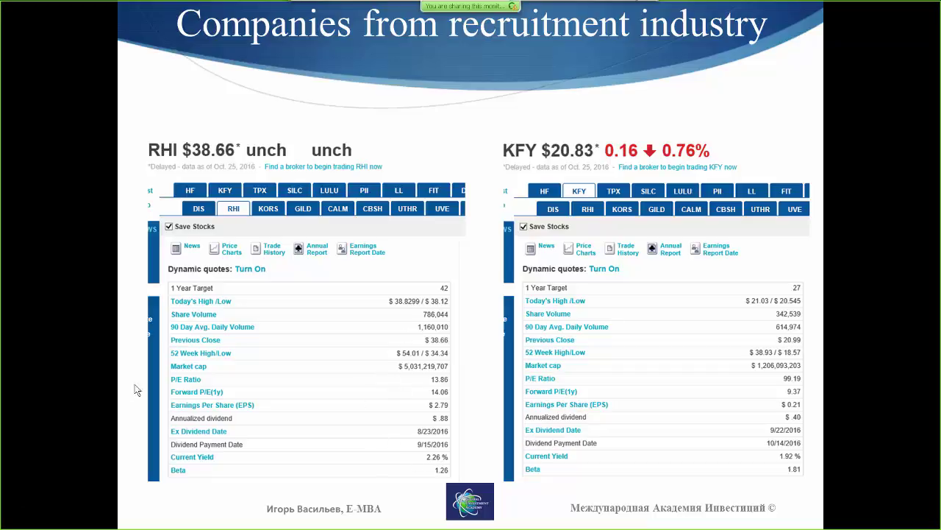
{"action": "key", "text": "alt+Tab"}
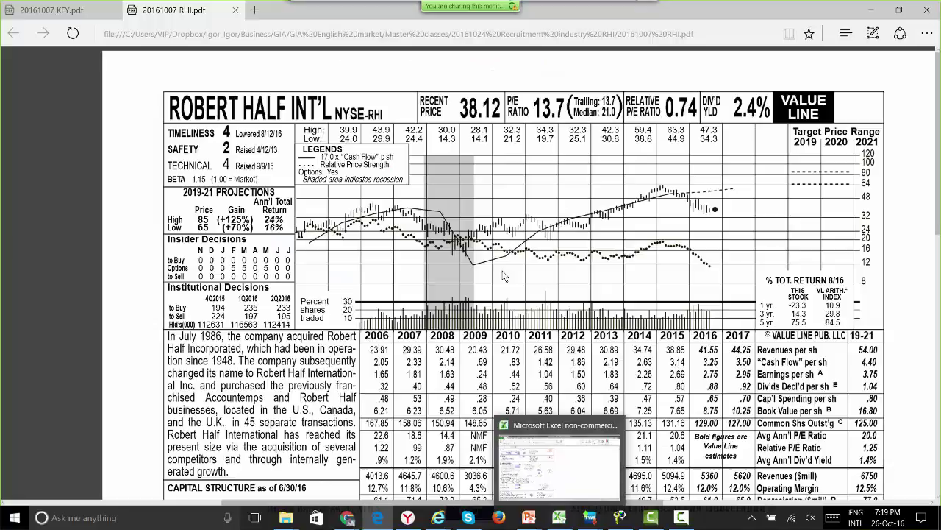
{"action": "scroll", "coordinate": [480, 270], "scroll_direction": "down", "scroll_amount": 10}
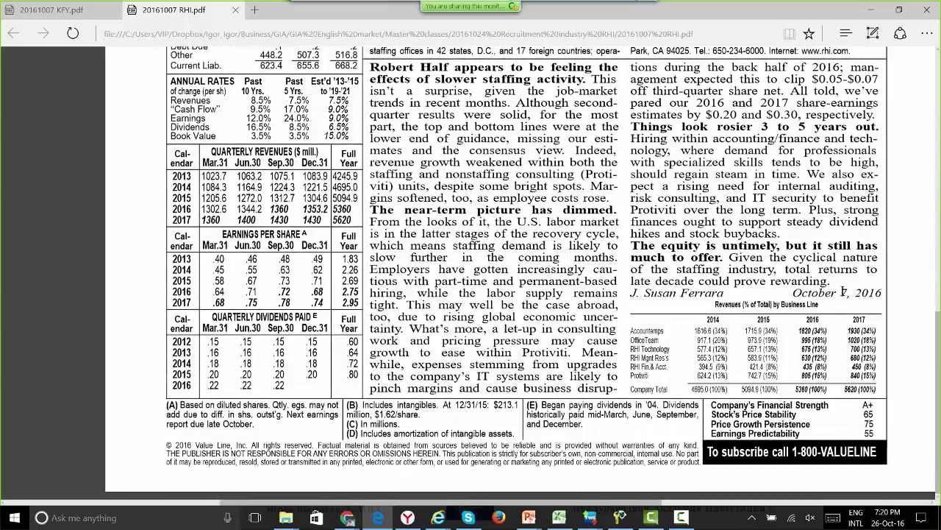
{"action": "scroll", "coordinate": [837, 292], "scroll_direction": "up", "scroll_amount": 1}
{"action": "scroll", "coordinate": [838, 292], "scroll_direction": "up", "scroll_amount": 6}
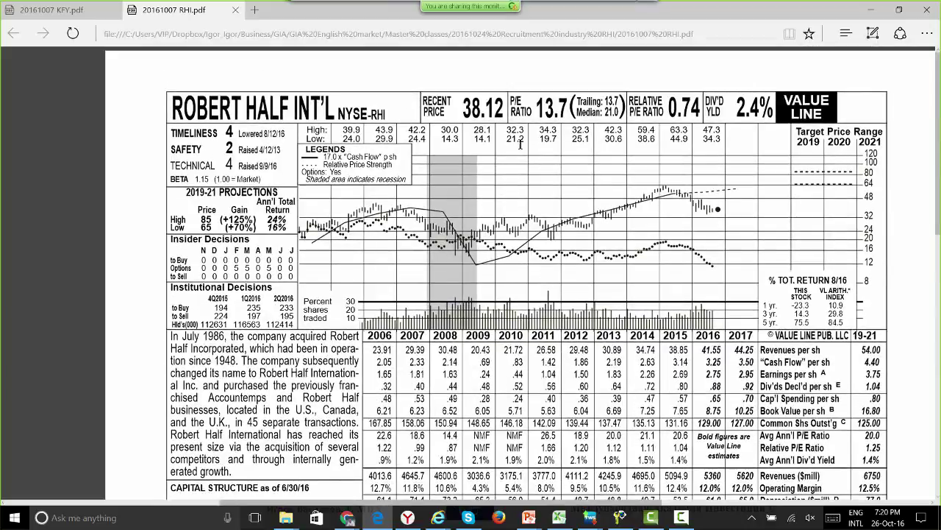
{"action": "left_click_drag", "start_coordinate": [463, 109], "coordinate": [482, 109]}
{"action": "left_click", "coordinate": [482, 109]}
{"action": "scroll", "coordinate": [484, 120], "scroll_direction": "down", "scroll_amount": 1}
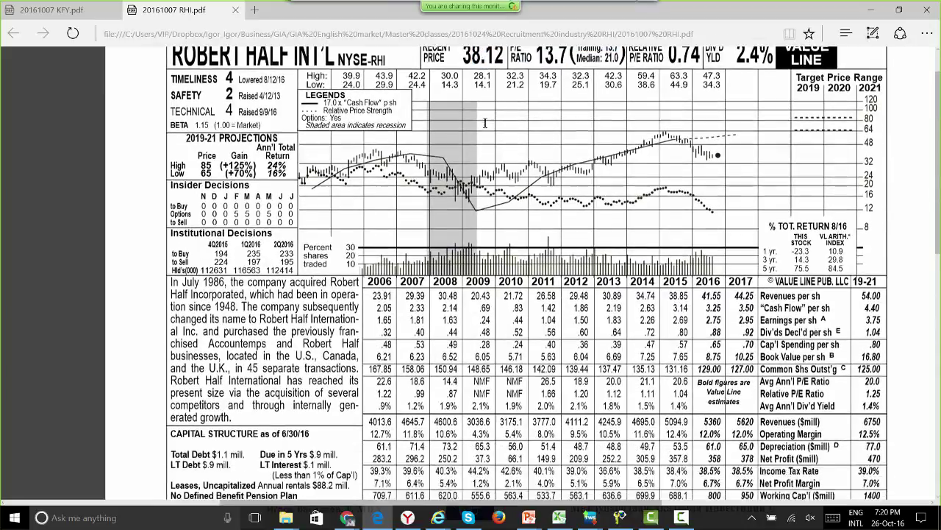
{"action": "scroll", "coordinate": [486, 121], "scroll_direction": "up", "scroll_amount": 1}
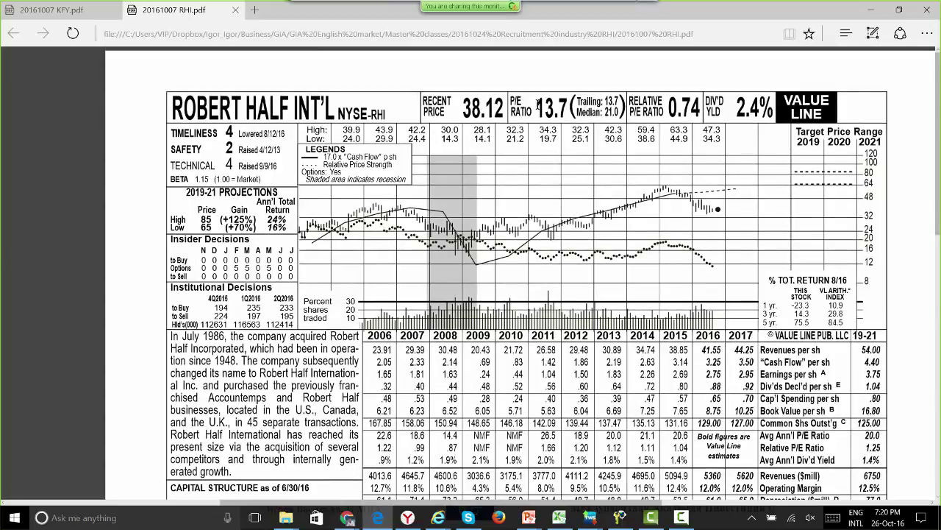
{"action": "left_click_drag", "start_coordinate": [537, 105], "coordinate": [606, 111]}
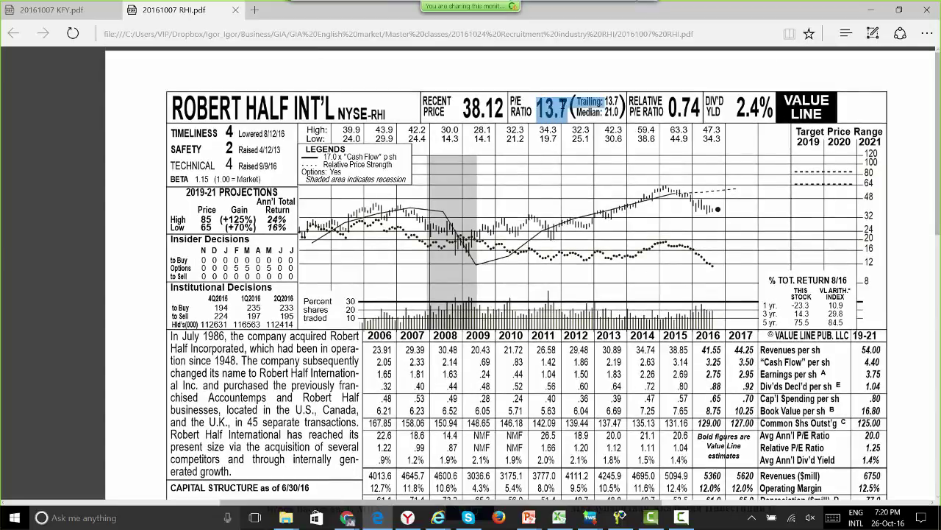
{"action": "scroll", "coordinate": [554, 110], "scroll_direction": "down", "scroll_amount": 5}
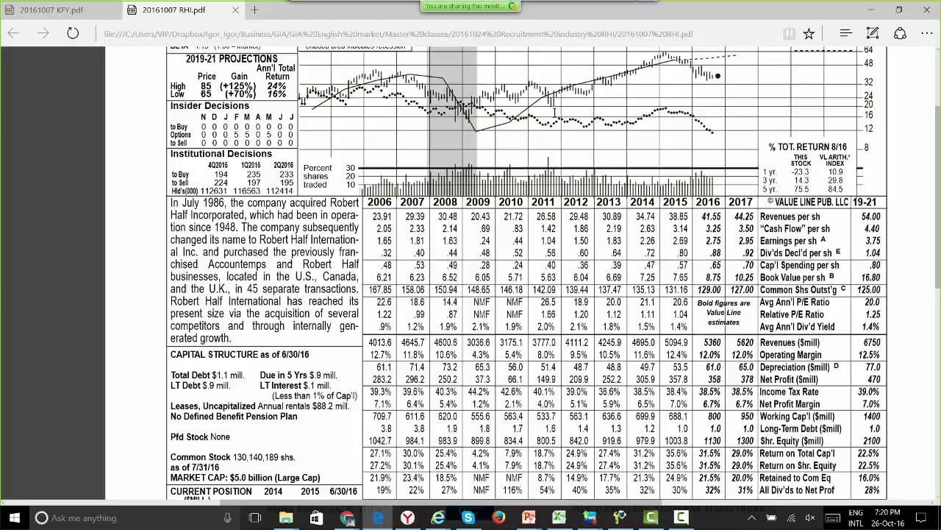
{"action": "scroll", "coordinate": [785, 216], "scroll_direction": "up", "scroll_amount": 3}
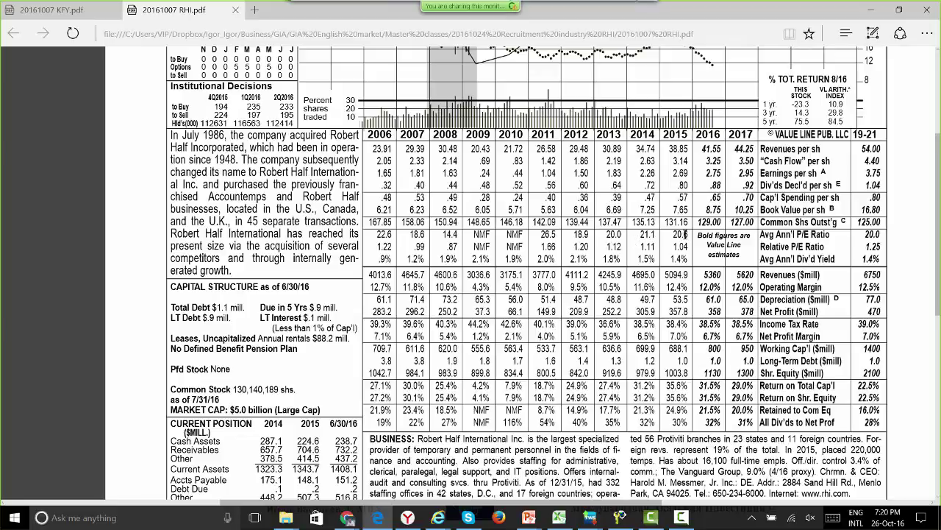
{"action": "scroll", "coordinate": [647, 240], "scroll_direction": "up", "scroll_amount": 1}
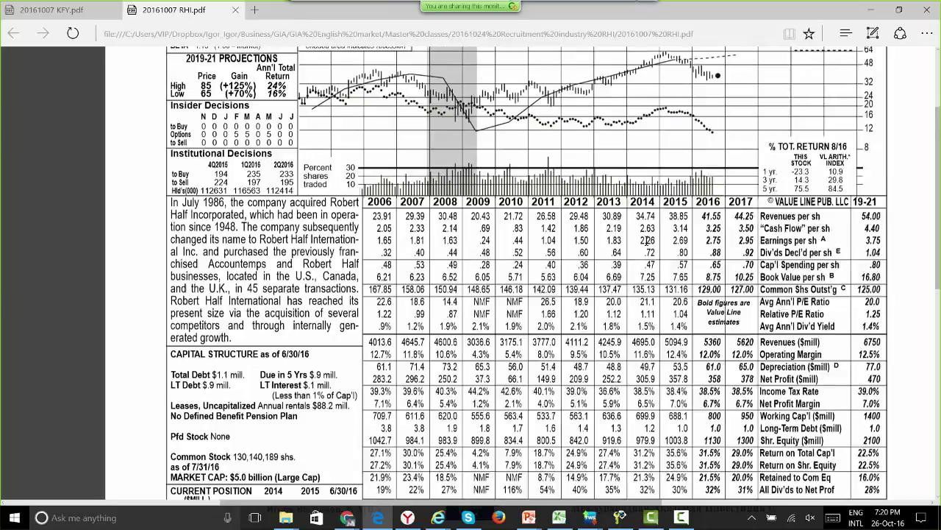
{"action": "scroll", "coordinate": [647, 240], "scroll_direction": "up", "scroll_amount": 2}
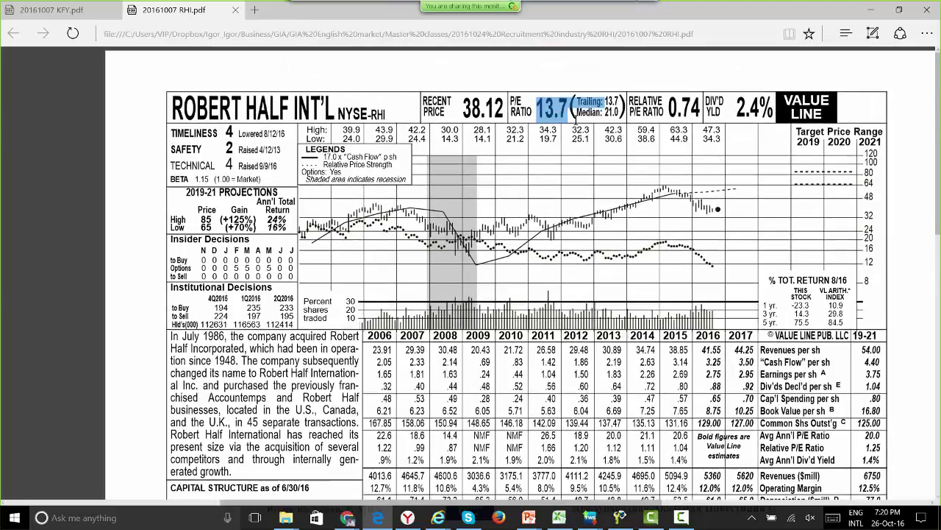
{"action": "left_click", "coordinate": [563, 111]}
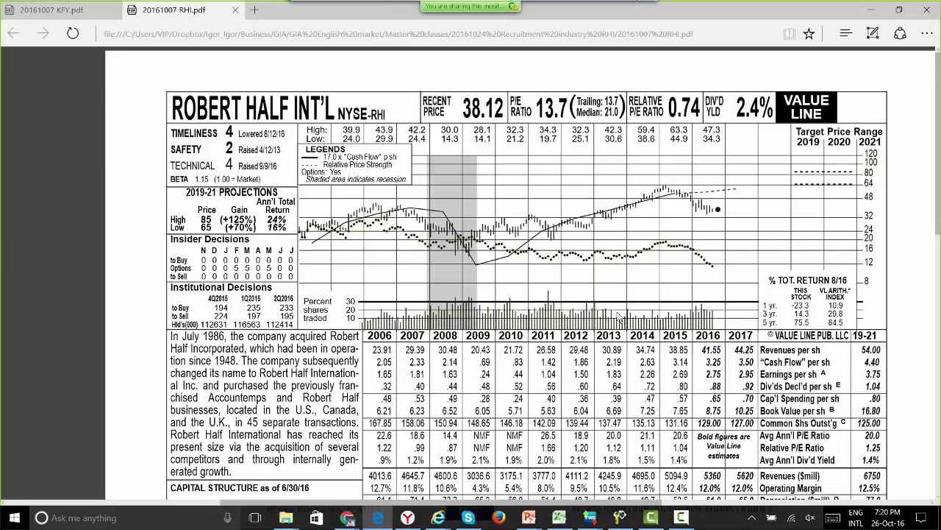
{"action": "scroll", "coordinate": [624, 315], "scroll_direction": "down", "scroll_amount": 2}
{"action": "scroll", "coordinate": [638, 307], "scroll_direction": "up", "scroll_amount": 2}
{"action": "scroll", "coordinate": [453, 231], "scroll_direction": "down", "scroll_amount": 1}
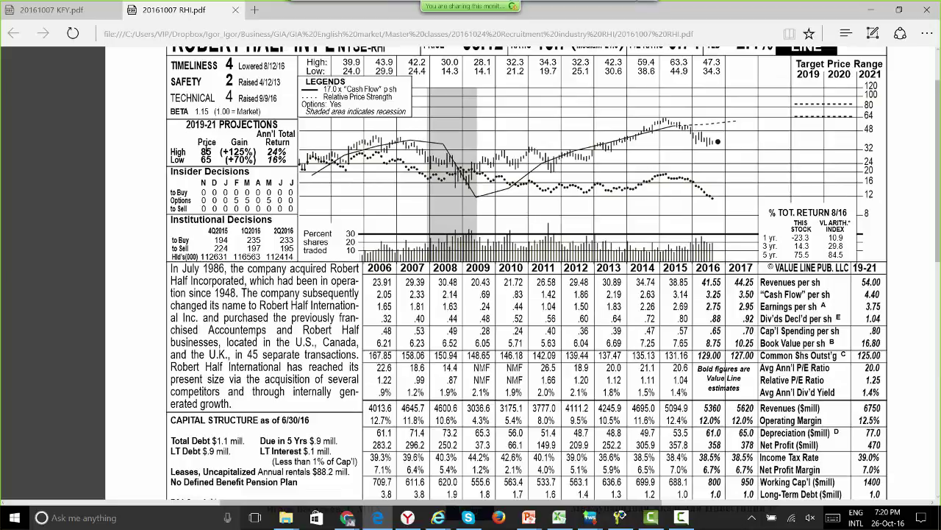
{"action": "scroll", "coordinate": [207, 150], "scroll_direction": "up", "scroll_amount": 1}
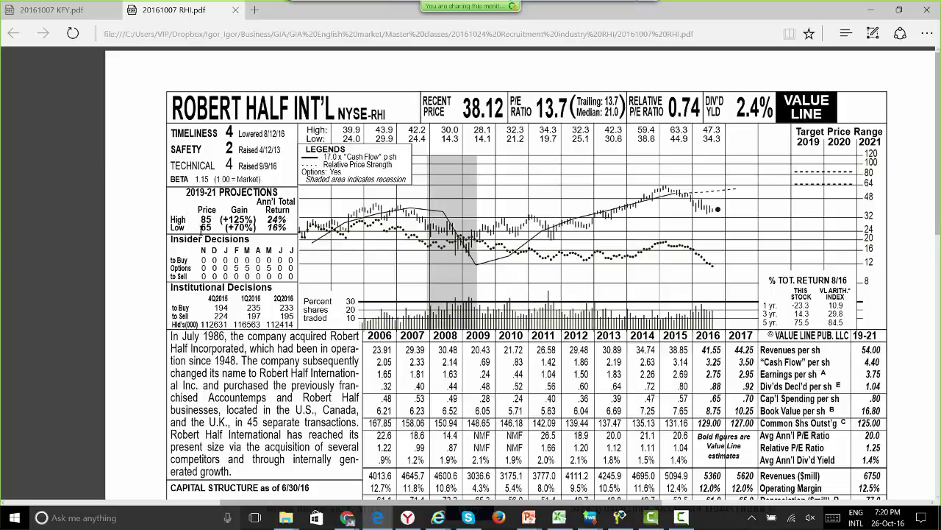
{"action": "left_click_drag", "start_coordinate": [207, 227], "coordinate": [215, 226]}
{"action": "left_click", "coordinate": [217, 227]}
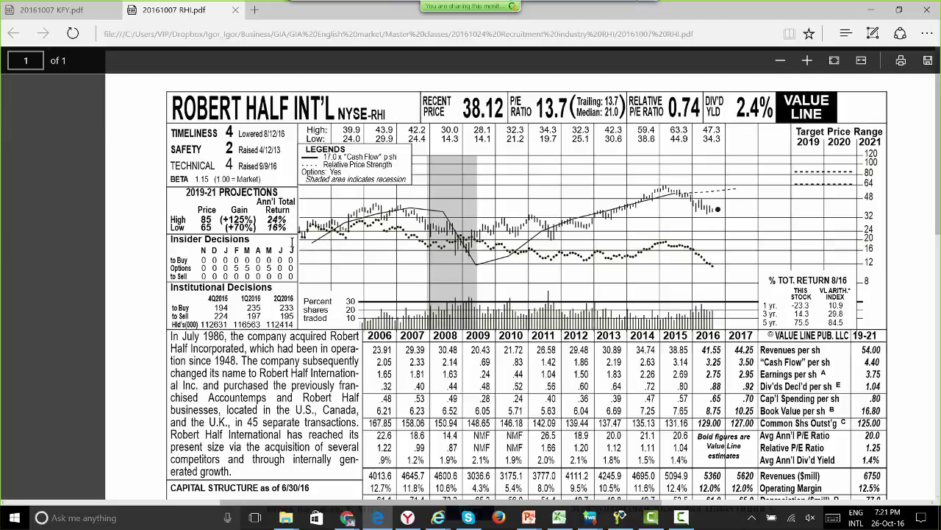
{"action": "scroll", "coordinate": [350, 256], "scroll_direction": "down", "scroll_amount": 6}
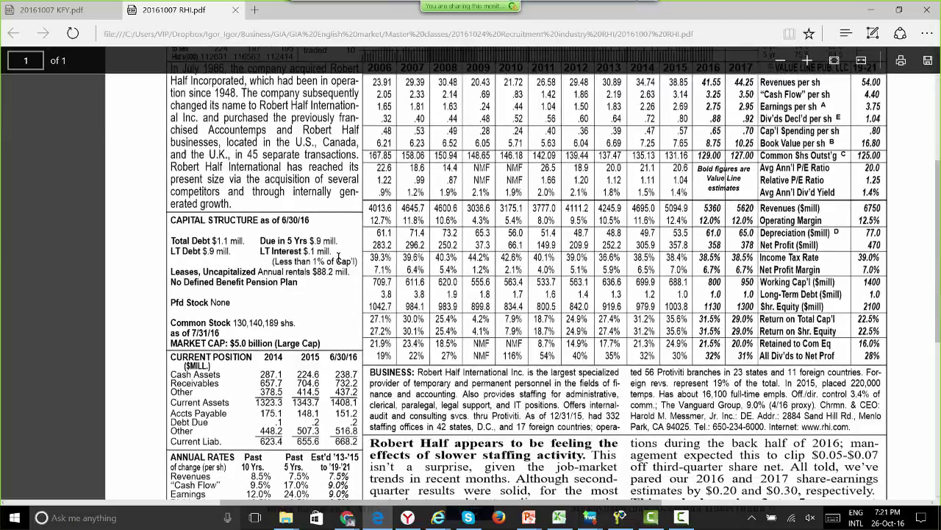
{"action": "scroll", "coordinate": [337, 259], "scroll_direction": "down", "scroll_amount": 1}
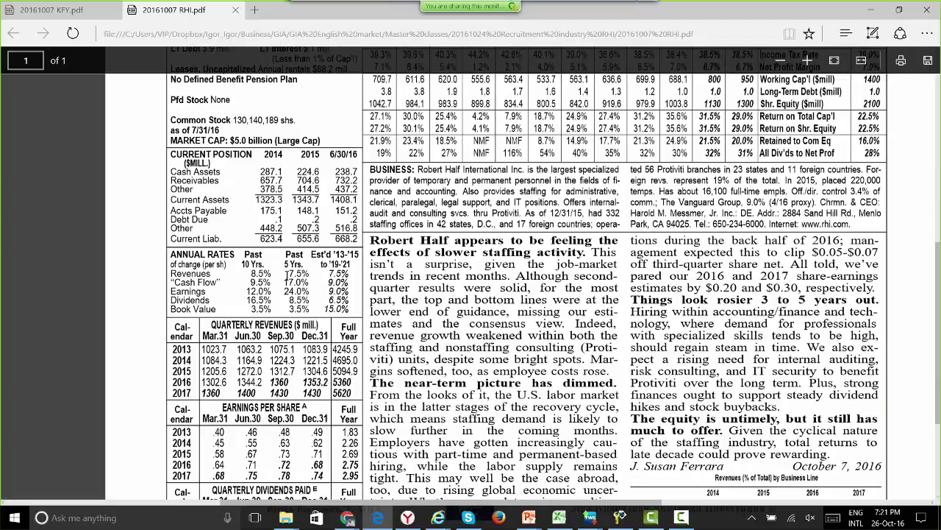
{"action": "left_click_drag", "start_coordinate": [291, 273], "coordinate": [309, 276]}
{"action": "left_click_drag", "start_coordinate": [284, 291], "coordinate": [309, 291]}
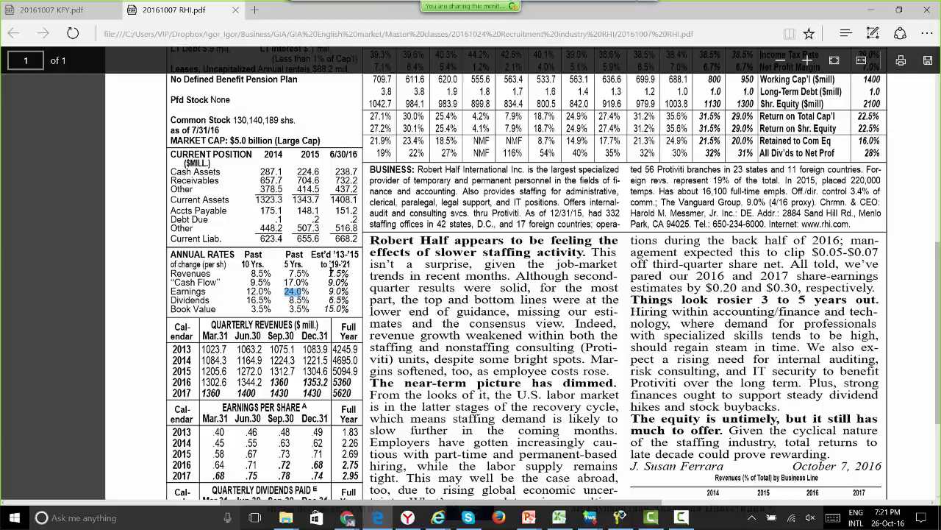
{"action": "left_click_drag", "start_coordinate": [330, 273], "coordinate": [303, 297]}
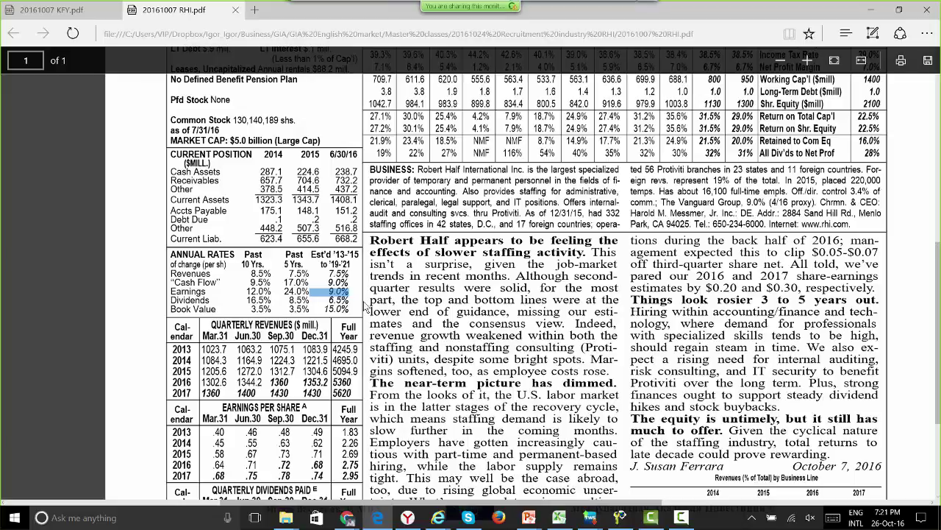
{"action": "scroll", "coordinate": [366, 307], "scroll_direction": "up", "scroll_amount": 10}
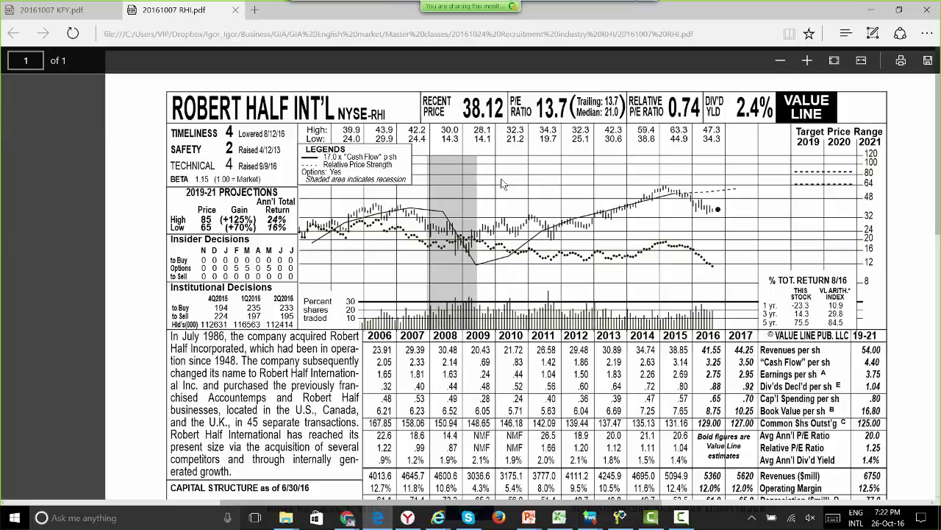
{"action": "scroll", "coordinate": [521, 189], "scroll_direction": "down", "scroll_amount": 5}
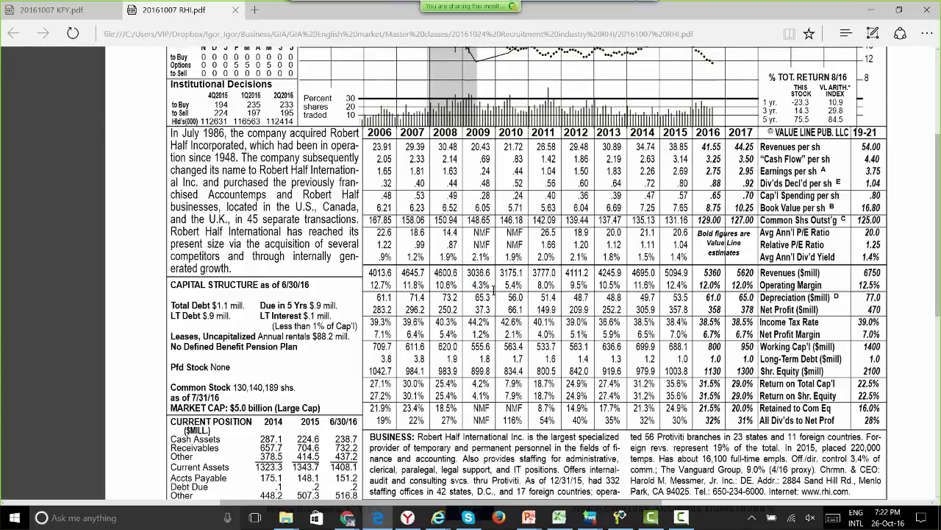
{"action": "scroll", "coordinate": [491, 220], "scroll_direction": "up", "scroll_amount": 1}
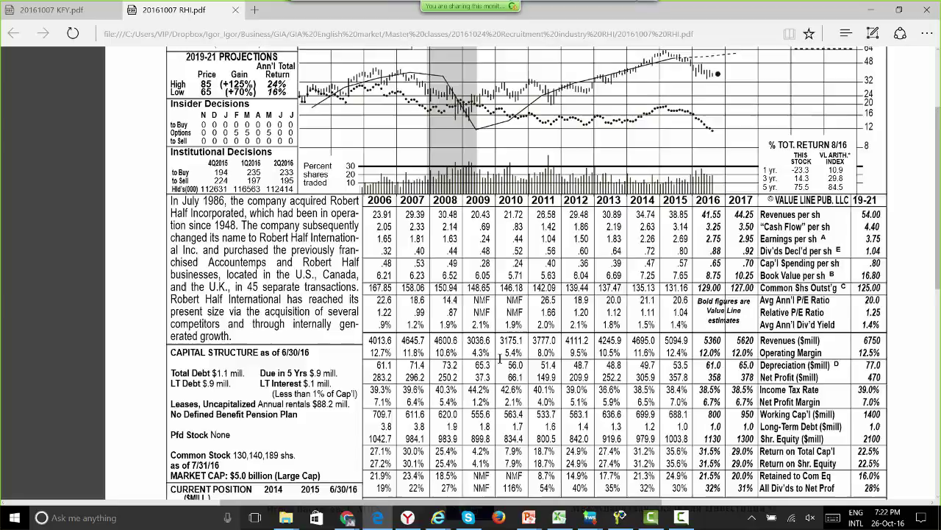
{"action": "scroll", "coordinate": [500, 358], "scroll_direction": "down", "scroll_amount": 1}
{"action": "scroll", "coordinate": [499, 358], "scroll_direction": "up", "scroll_amount": 1}
{"action": "scroll", "coordinate": [499, 359], "scroll_direction": "down", "scroll_amount": 1}
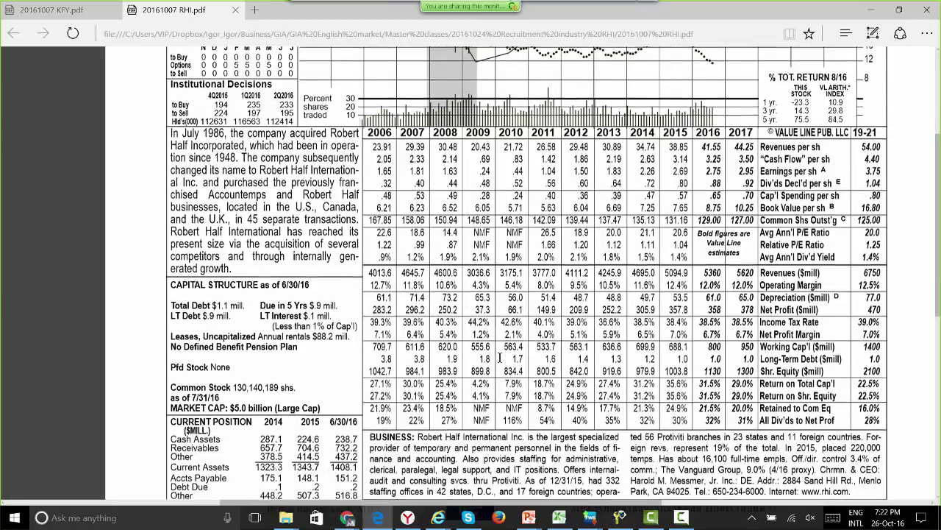
{"action": "scroll", "coordinate": [222, 316], "scroll_direction": "down", "scroll_amount": 1}
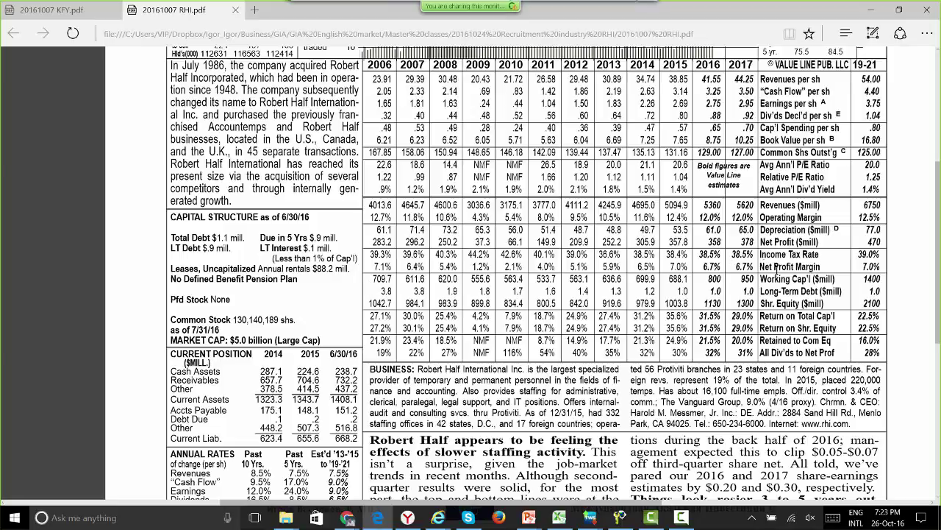
{"action": "scroll", "coordinate": [724, 285], "scroll_direction": "down", "scroll_amount": 1}
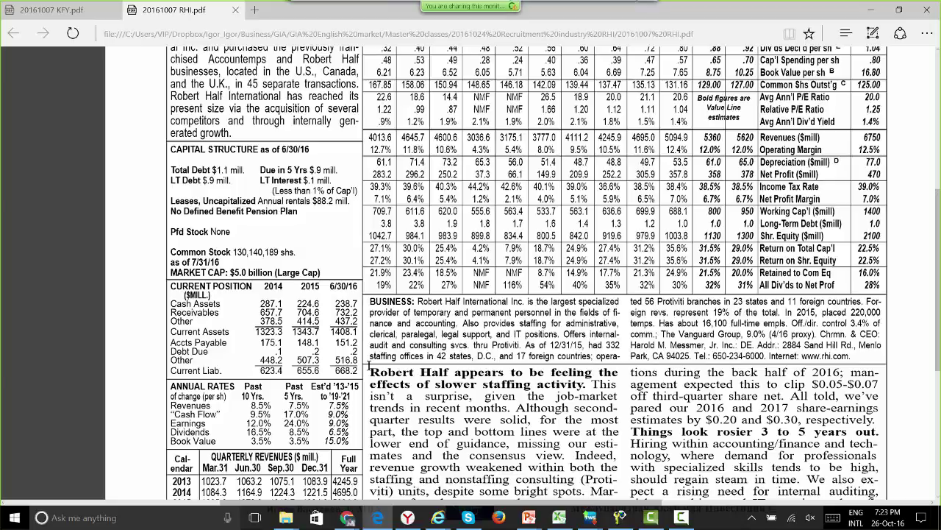
{"action": "scroll", "coordinate": [369, 365], "scroll_direction": "down", "scroll_amount": 5}
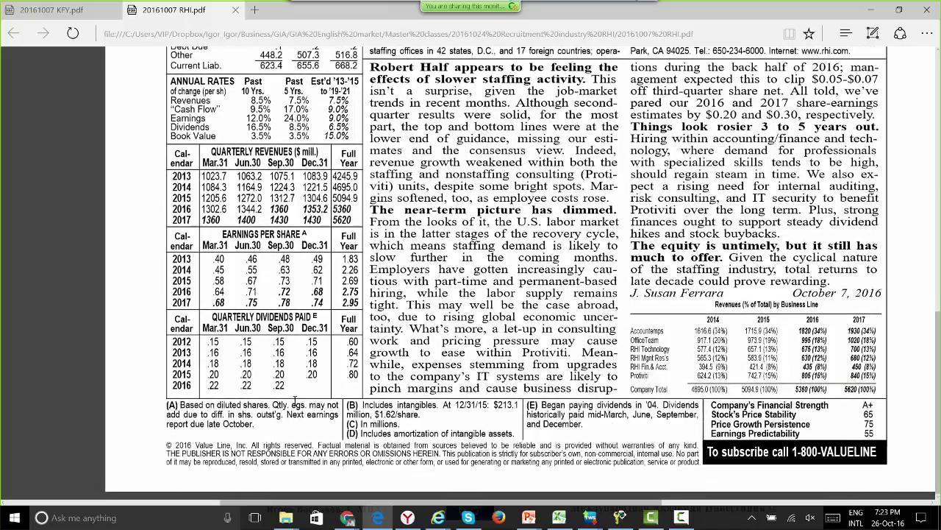
{"action": "scroll", "coordinate": [359, 382], "scroll_direction": "up", "scroll_amount": 10}
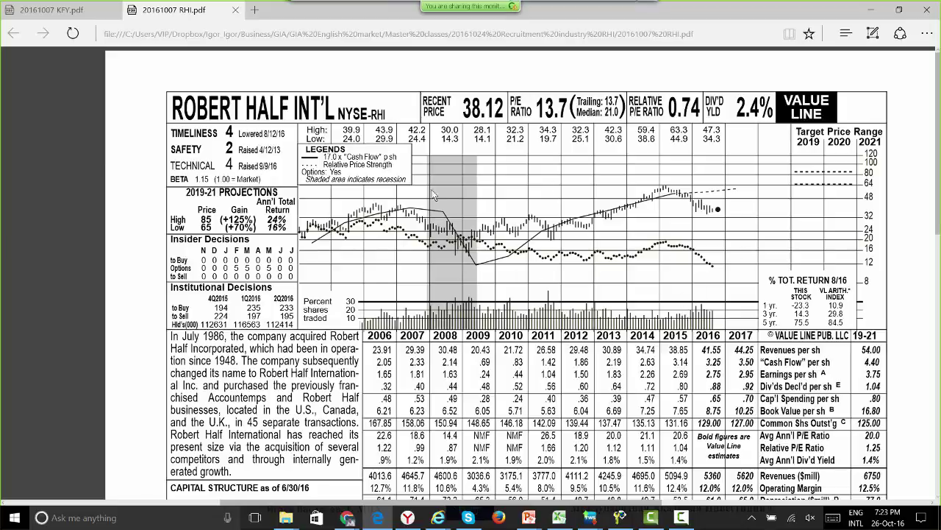
{"action": "scroll", "coordinate": [373, 220], "scroll_direction": "down", "scroll_amount": 3}
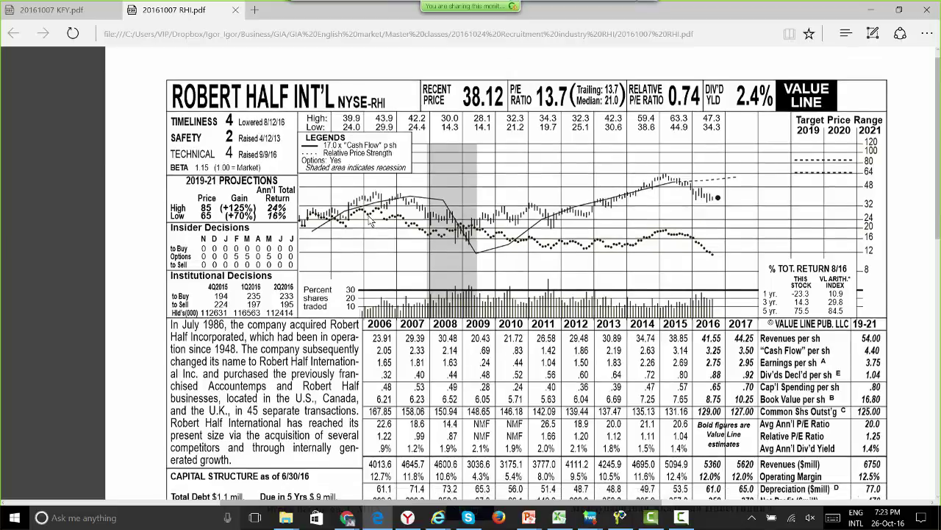
- Bring the RHI 4X4 checklist workbook to the front in Excel
{"action": "left_click", "coordinate": [560, 518]}
{"action": "scroll", "coordinate": [512, 323], "scroll_direction": "up", "scroll_amount": 3}
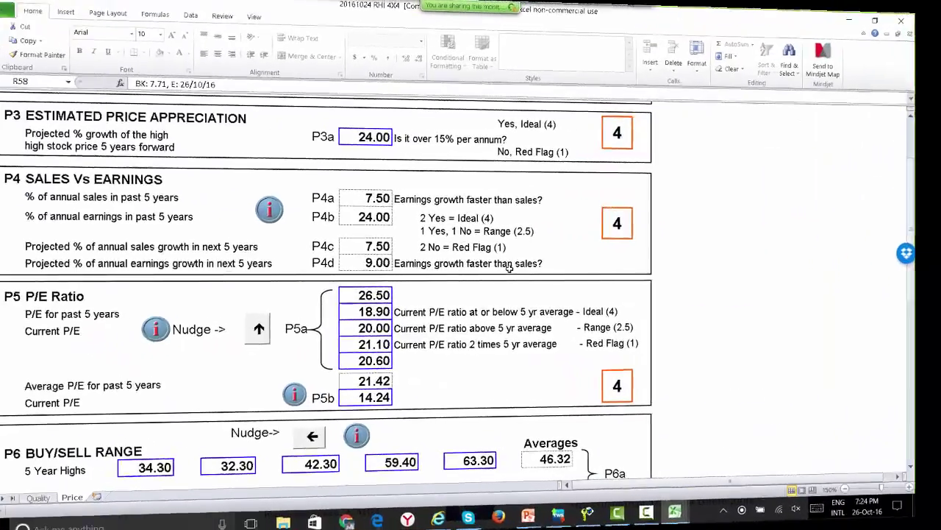
{"action": "scroll", "coordinate": [509, 269], "scroll_direction": "up", "scroll_amount": 2}
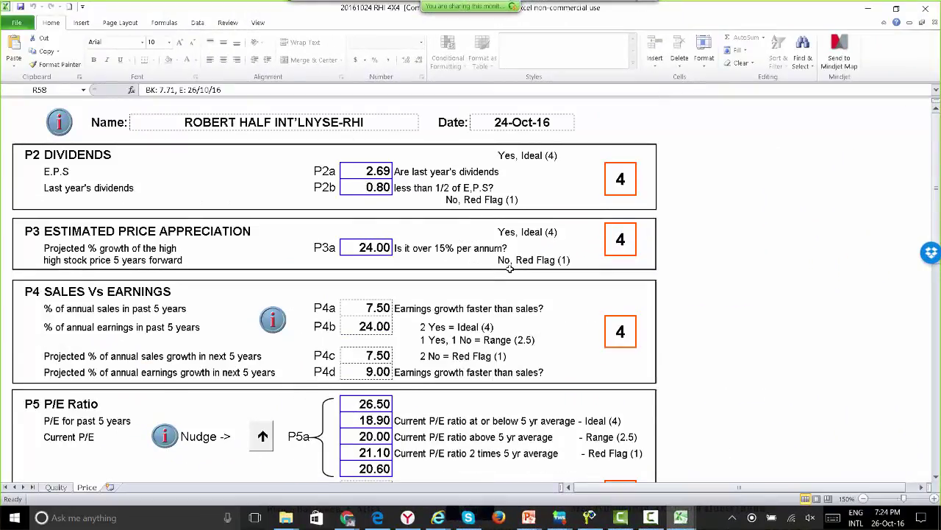
{"action": "scroll", "coordinate": [510, 269], "scroll_direction": "down", "scroll_amount": 6}
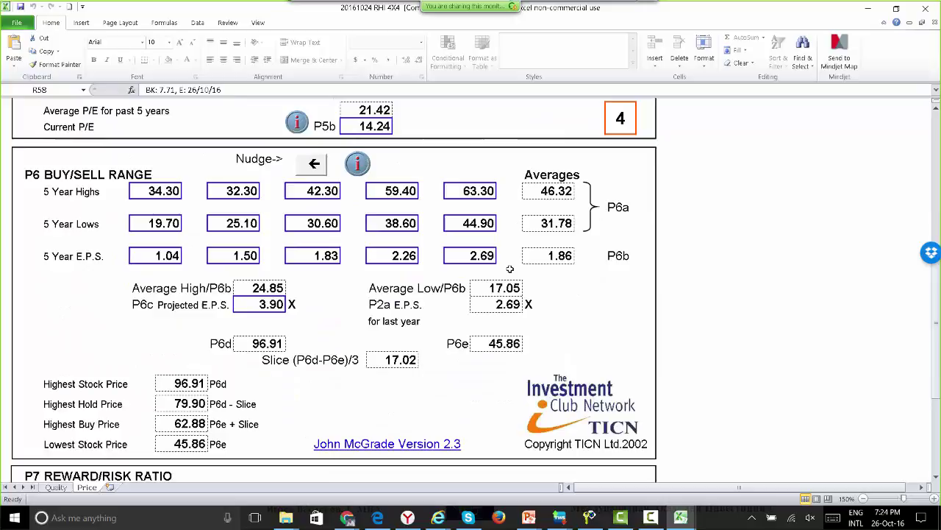
- Review the Quality sheet's Q1–Q7 scores, totalling 42 of 52 for a TICN rating of 4
{"action": "key", "text": "ctrl+Page_Up"}
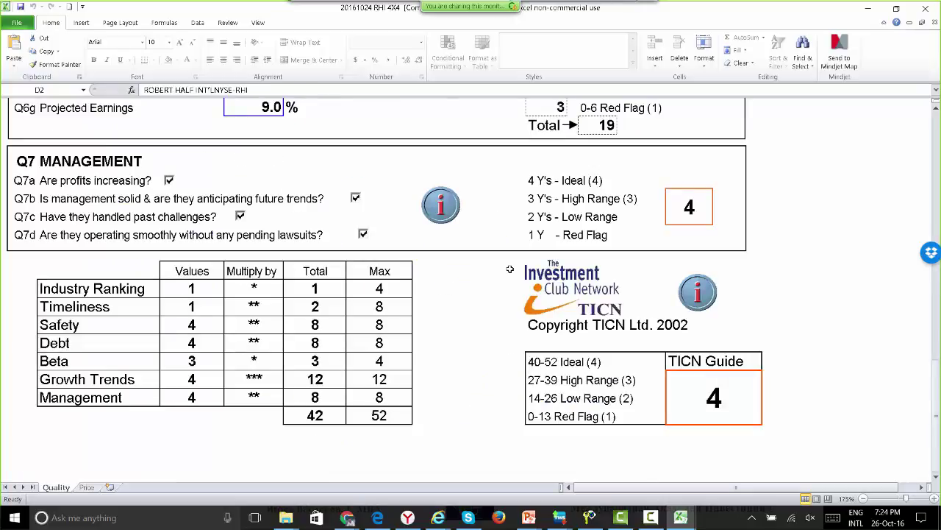
{"action": "scroll", "coordinate": [509, 269], "scroll_direction": "up", "scroll_amount": 4}
{"action": "scroll", "coordinate": [509, 268], "scroll_direction": "up", "scroll_amount": 10}
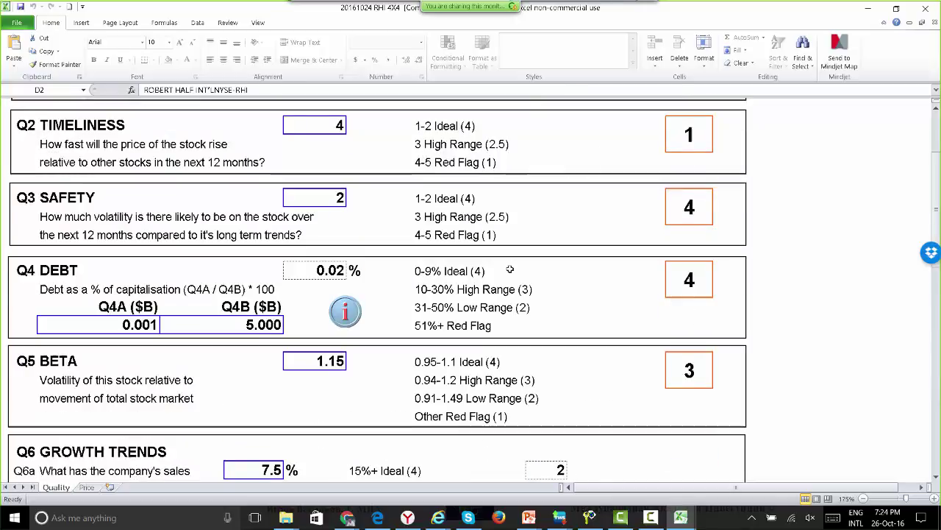
{"action": "scroll", "coordinate": [510, 271], "scroll_direction": "down", "scroll_amount": 10}
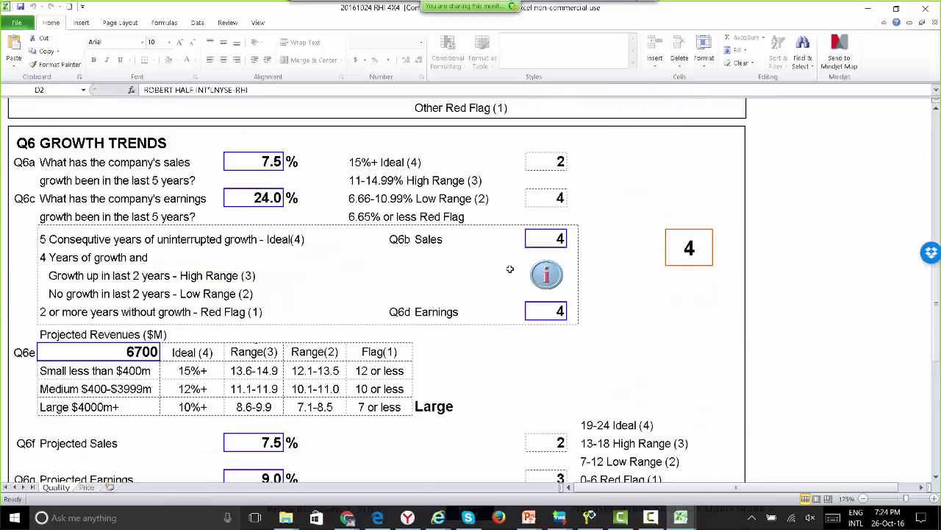
{"action": "scroll", "coordinate": [510, 271], "scroll_direction": "up", "scroll_amount": 10}
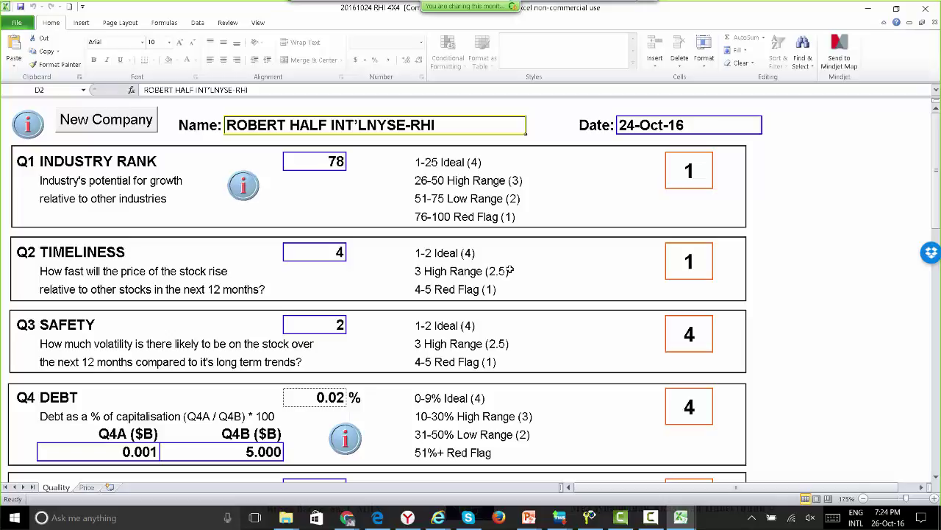
{"action": "scroll", "coordinate": [509, 270], "scroll_direction": "down", "scroll_amount": 2}
{"action": "scroll", "coordinate": [510, 270], "scroll_direction": "down", "scroll_amount": 1}
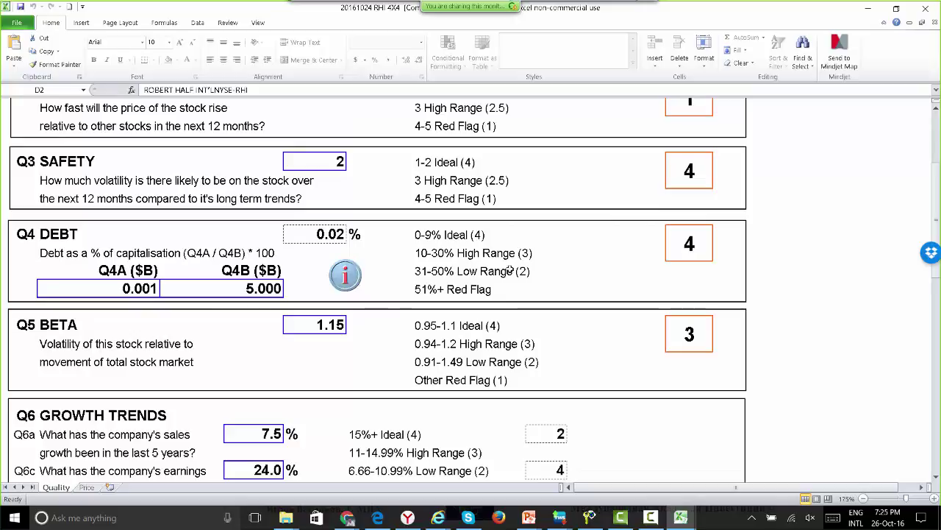
{"action": "scroll", "coordinate": [510, 271], "scroll_direction": "down", "scroll_amount": 1}
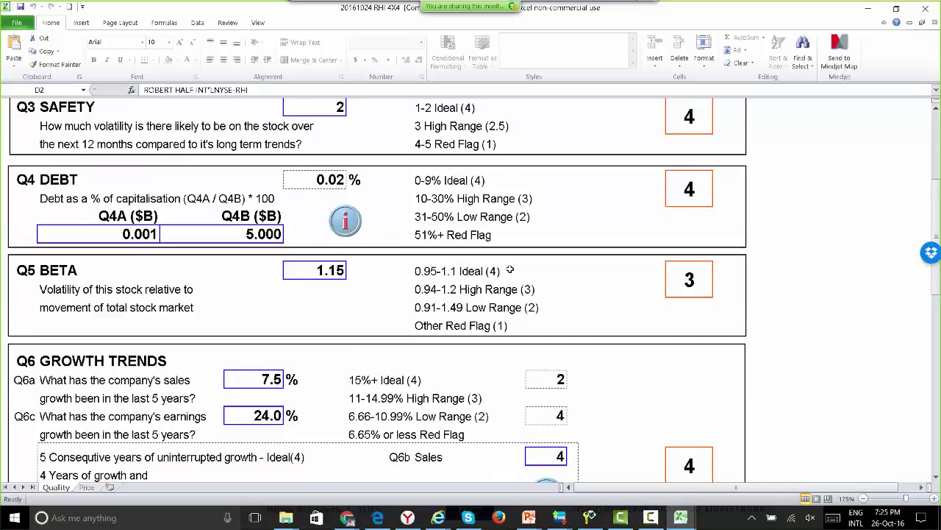
{"action": "scroll", "coordinate": [510, 271], "scroll_direction": "down", "scroll_amount": 2}
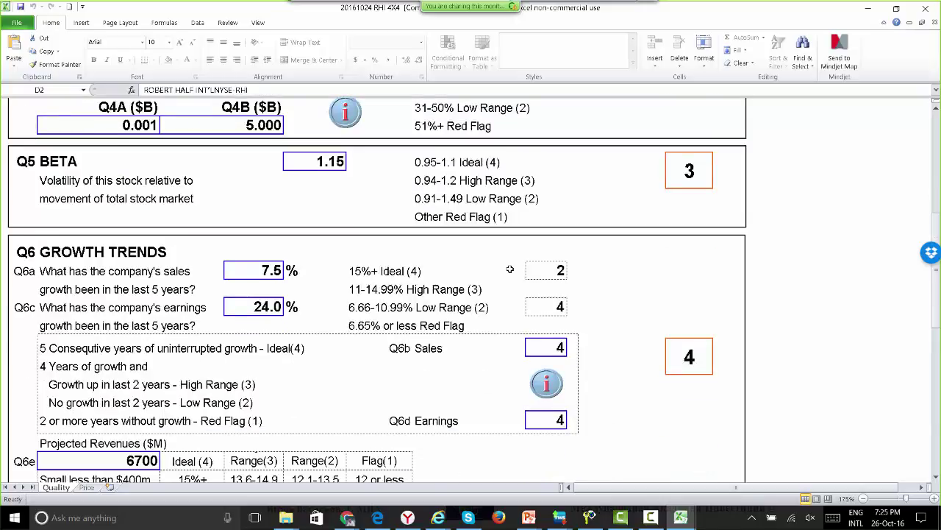
{"action": "scroll", "coordinate": [510, 269], "scroll_direction": "down", "scroll_amount": 4}
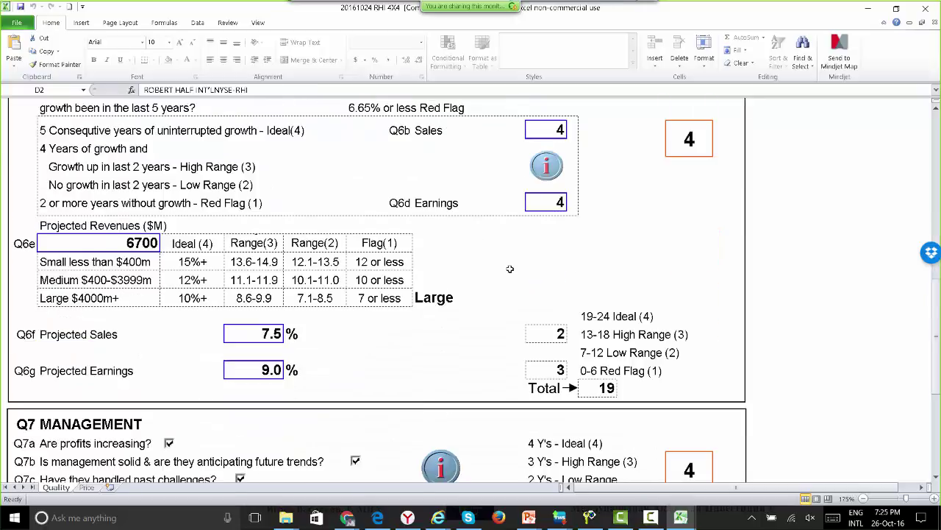
{"action": "scroll", "coordinate": [510, 269], "scroll_direction": "down", "scroll_amount": 1}
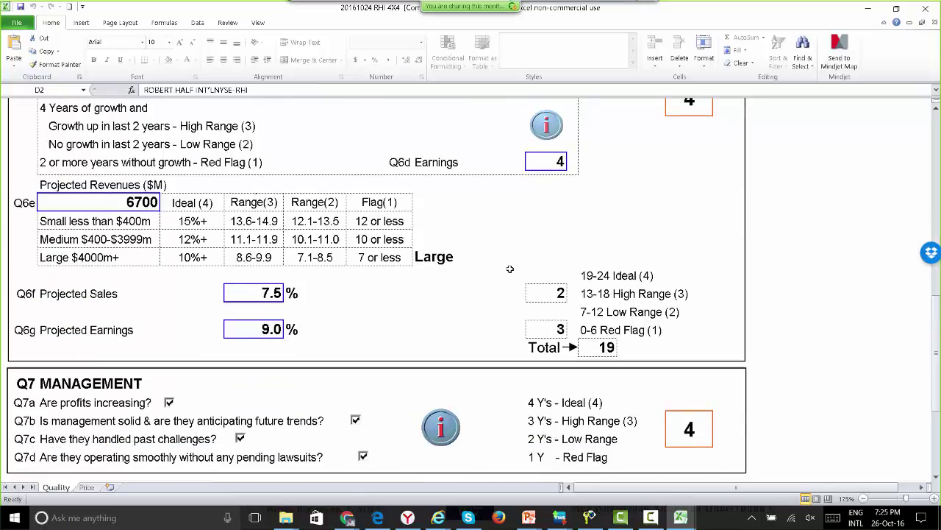
{"action": "scroll", "coordinate": [509, 269], "scroll_direction": "up", "scroll_amount": 2}
{"action": "scroll", "coordinate": [510, 269], "scroll_direction": "down", "scroll_amount": 6}
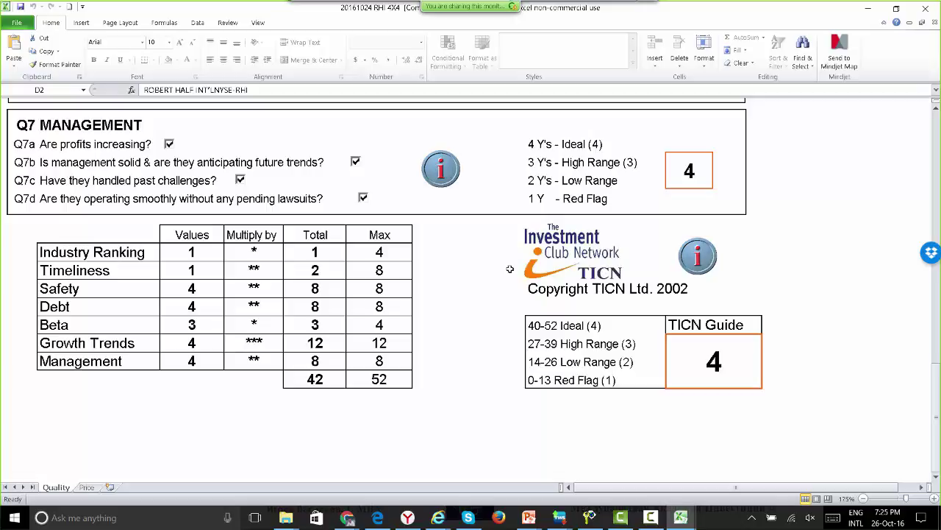
- Review the Price sheet's P2–P6 scores and the current P/E of 14.24 against the 21.42 average
{"action": "key", "text": "ctrl+Page_Down"}
{"action": "scroll", "coordinate": [510, 269], "scroll_direction": "up", "scroll_amount": 7}
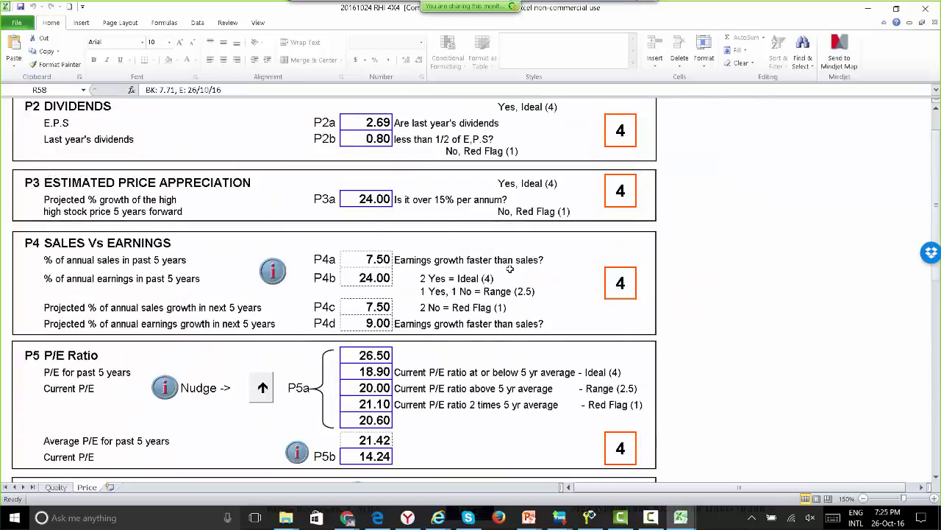
{"action": "scroll", "coordinate": [509, 269], "scroll_direction": "down", "scroll_amount": 2}
{"action": "scroll", "coordinate": [509, 269], "scroll_direction": "up", "scroll_amount": 3}
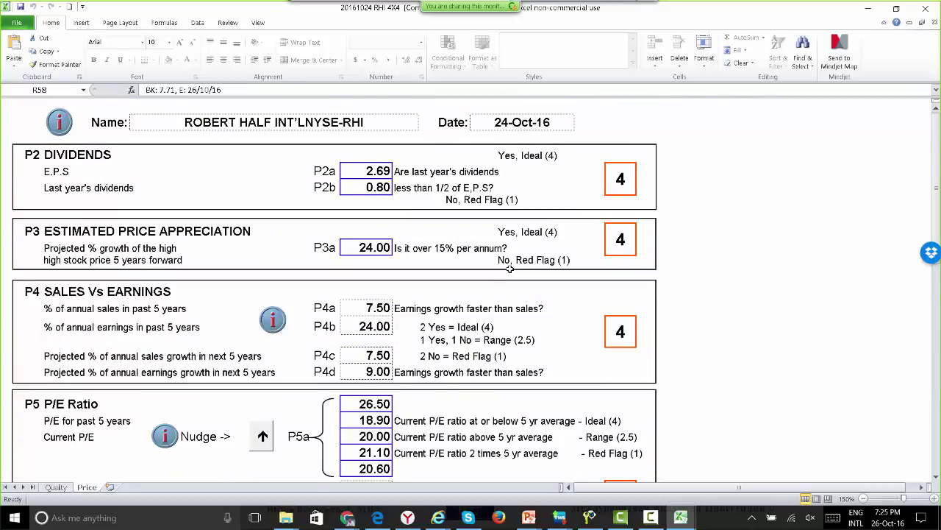
{"action": "scroll", "coordinate": [510, 269], "scroll_direction": "down", "scroll_amount": 3}
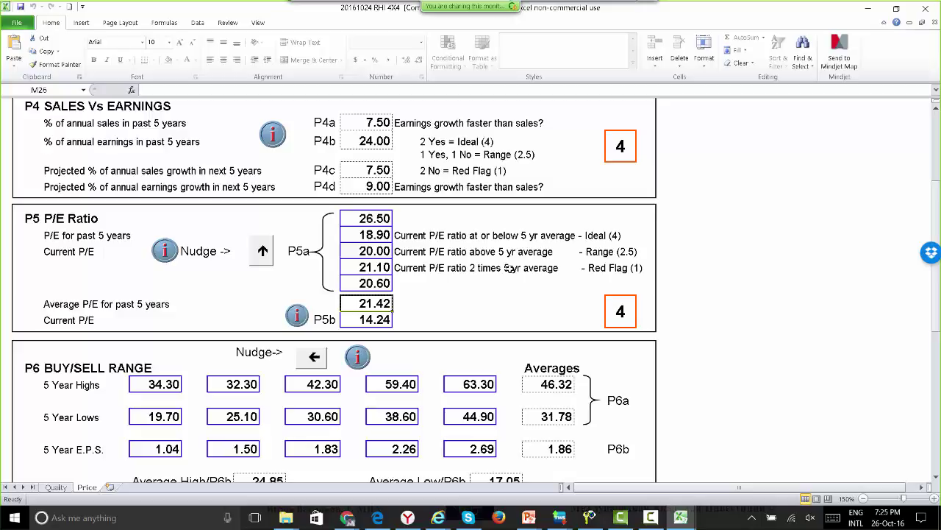
{"action": "key", "text": "Down"}
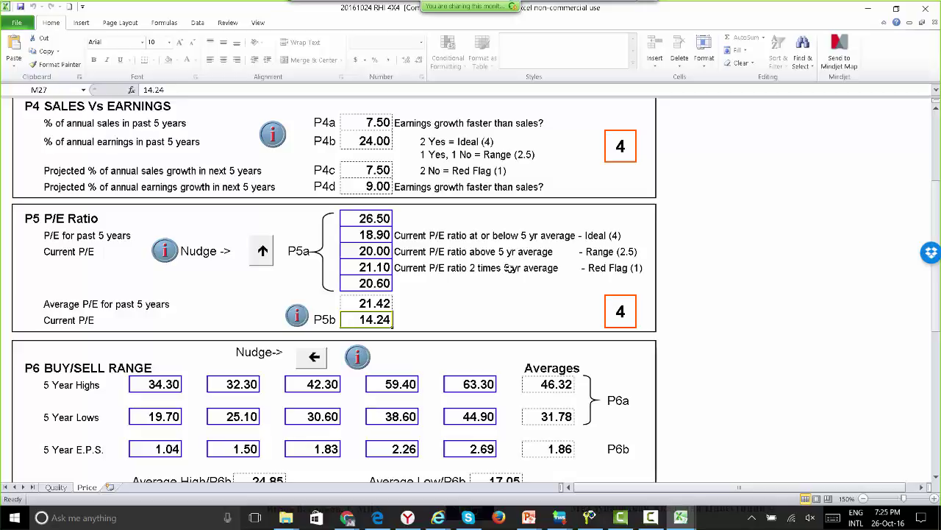
{"action": "scroll", "coordinate": [509, 269], "scroll_direction": "down", "scroll_amount": 2}
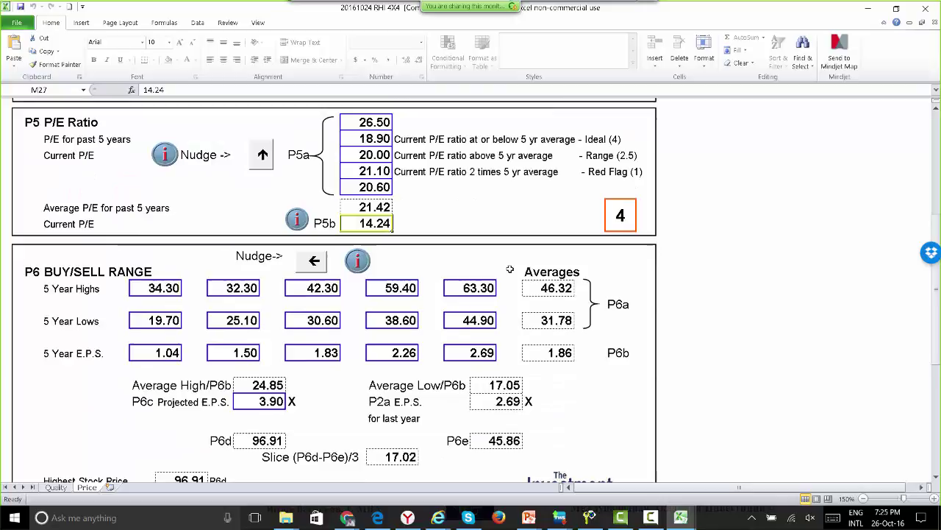
{"action": "scroll", "coordinate": [510, 269], "scroll_direction": "down", "scroll_amount": 1}
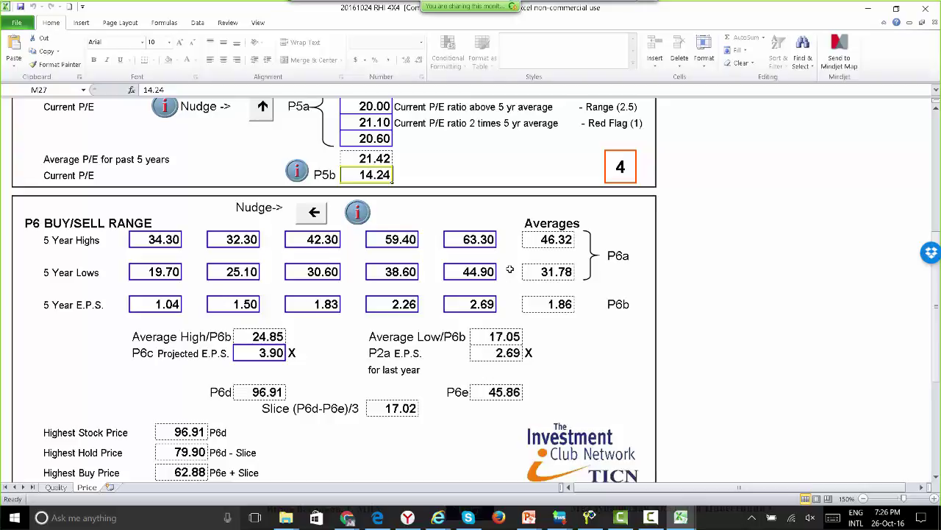
{"action": "key", "text": "Tab"}
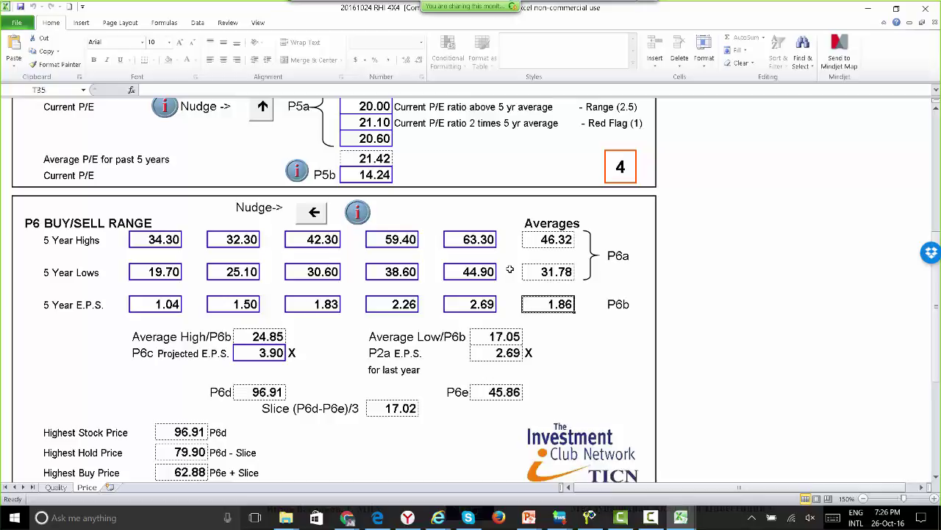
{"action": "key", "text": "Tab"}
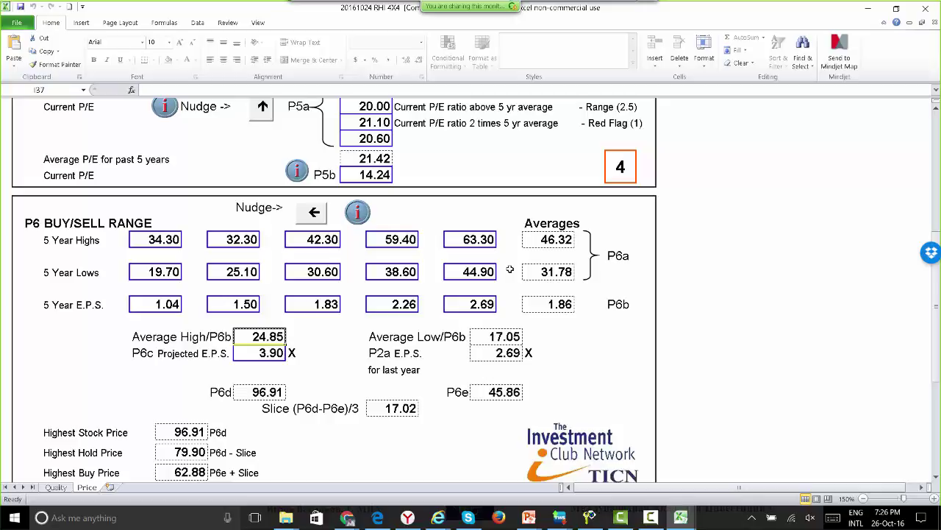
{"action": "key", "text": "shift+Tab"}
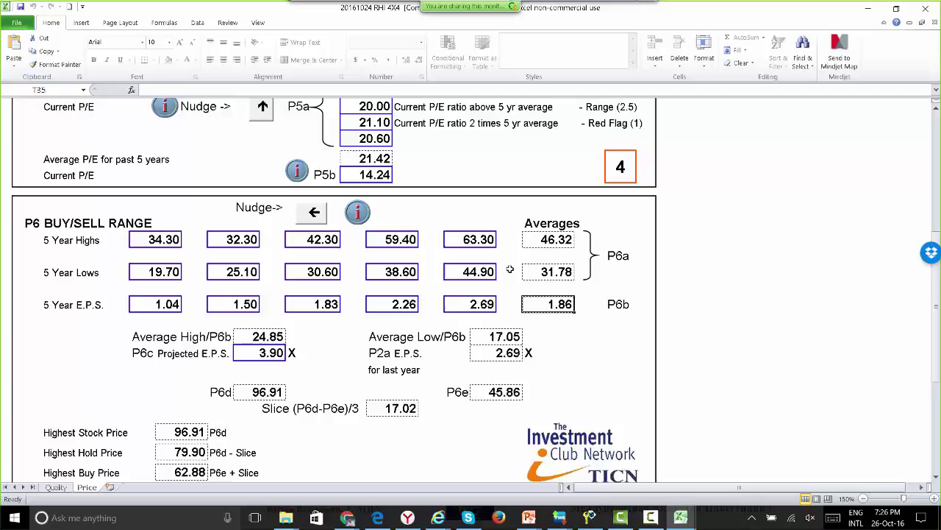
{"action": "key", "text": "Tab"}
{"action": "key", "text": "Tab"}
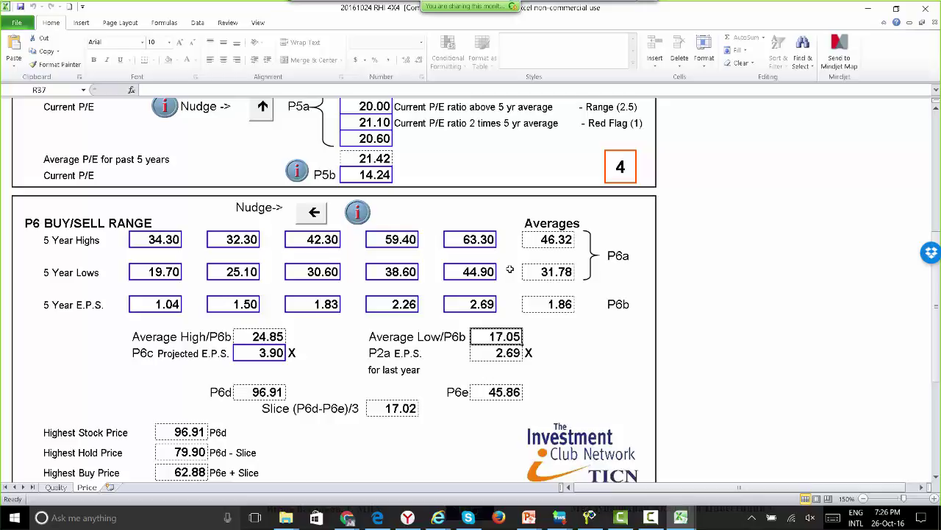
{"action": "key", "text": "Left"}
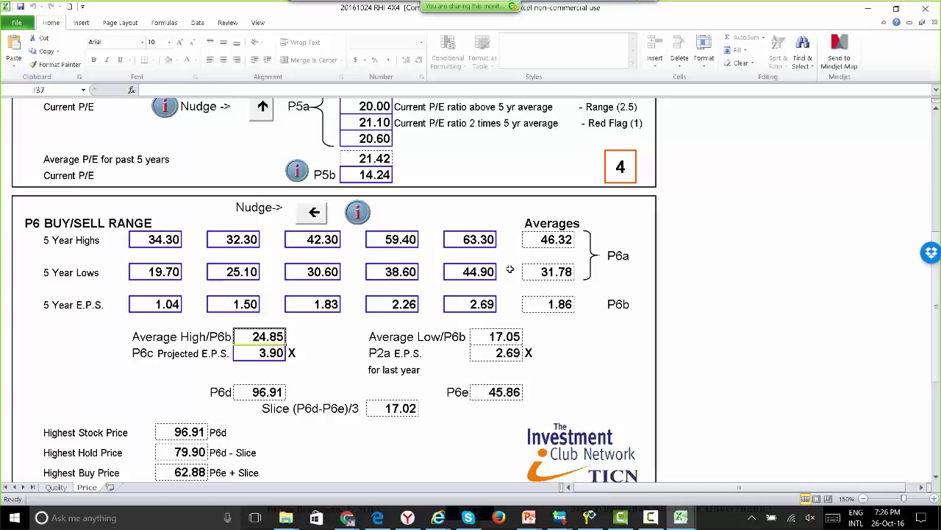
{"action": "key", "text": "Right"}
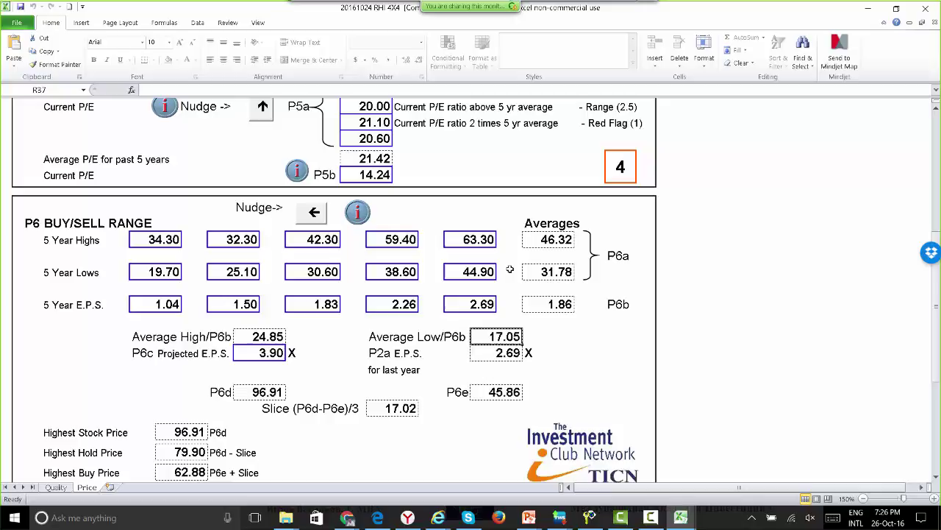
{"action": "scroll", "coordinate": [510, 270], "scroll_direction": "down", "scroll_amount": 2}
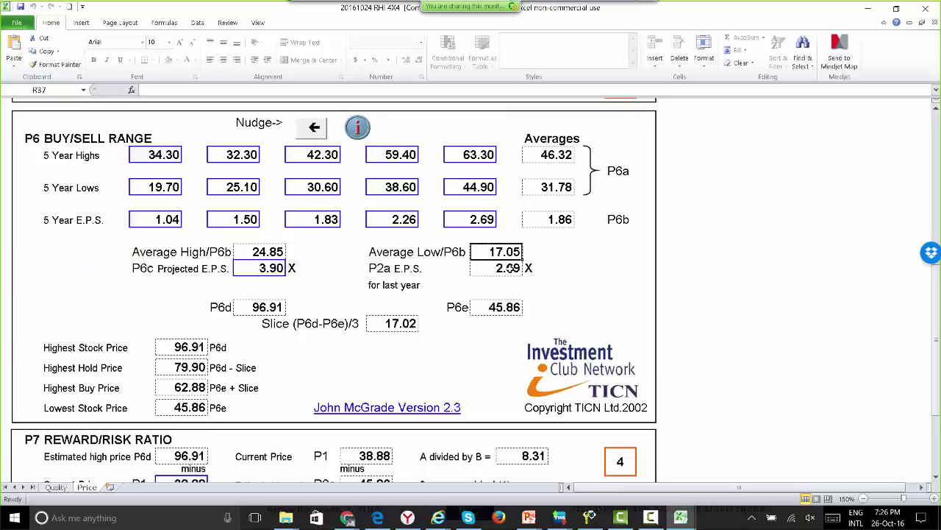
{"action": "key", "text": "Tab"}
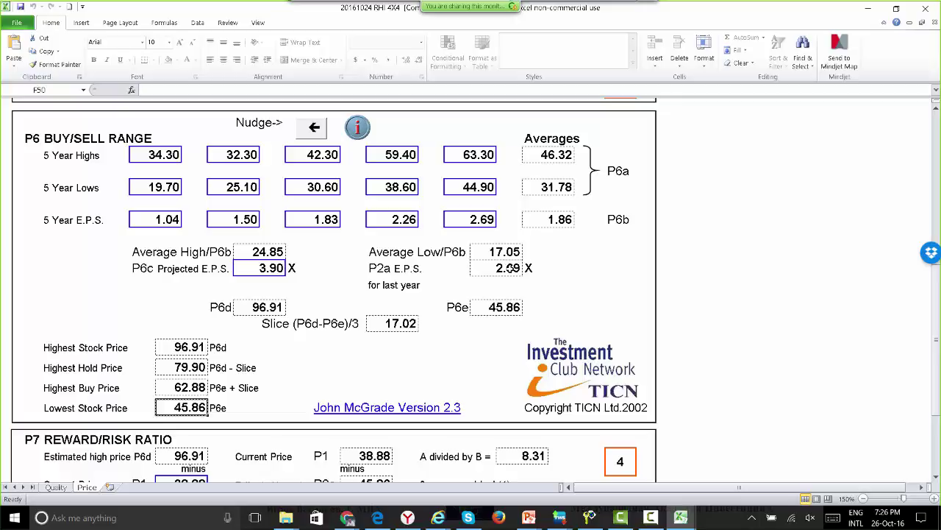
{"action": "key", "text": "Up"}
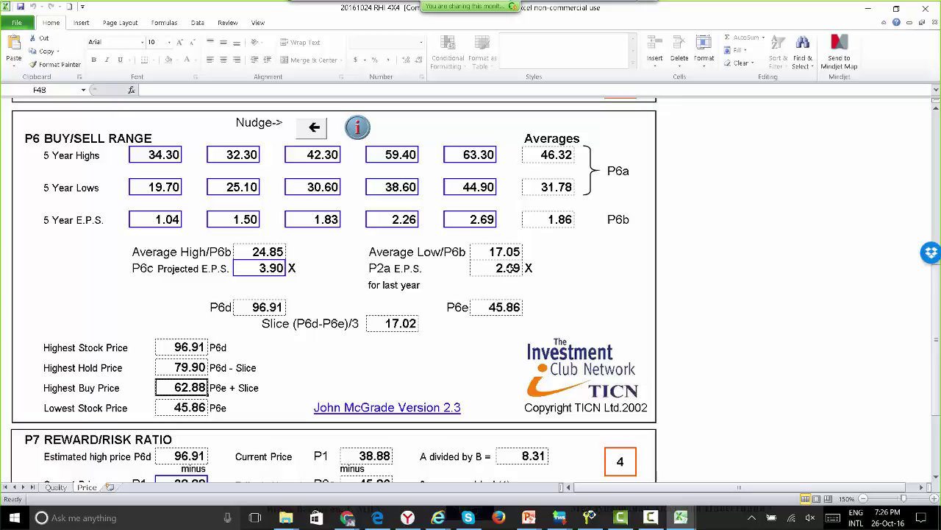
{"action": "key", "text": "Up"}
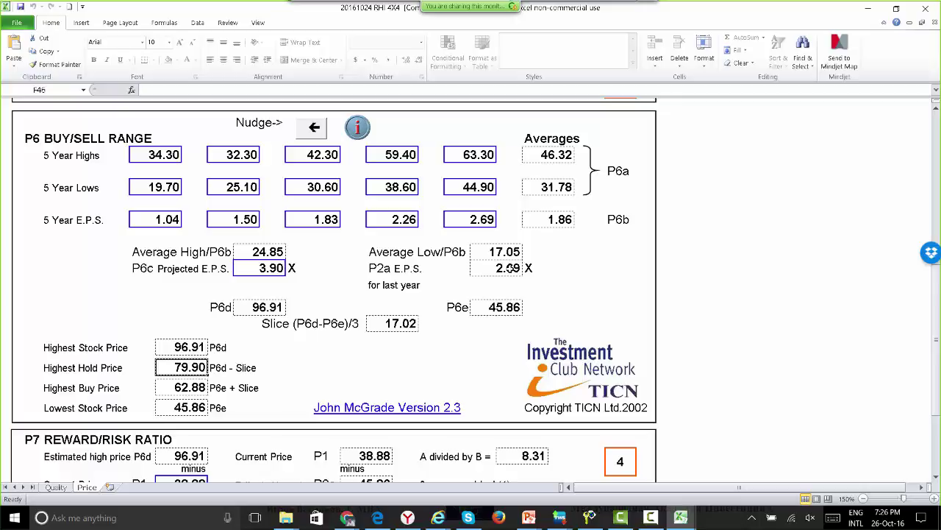
{"action": "scroll", "coordinate": [509, 268], "scroll_direction": "down", "scroll_amount": 1}
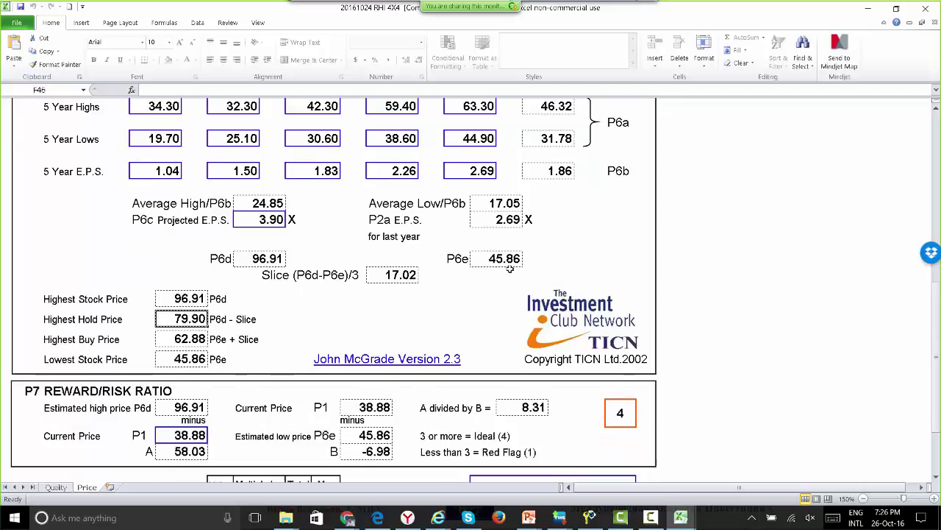
{"action": "key", "text": "Down"}
{"action": "key", "text": "Down"}
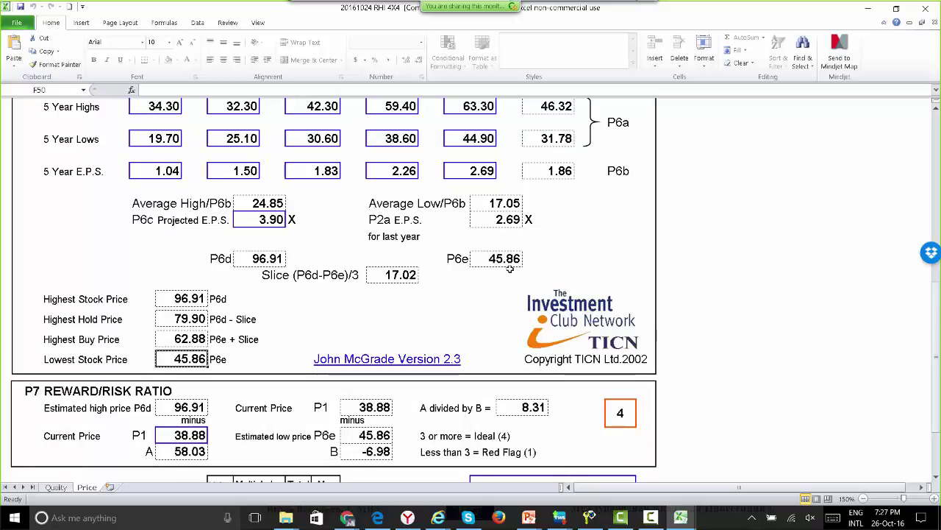
{"action": "scroll", "coordinate": [510, 268], "scroll_direction": "down", "scroll_amount": 3}
{"action": "key", "text": "ctrl+End"}
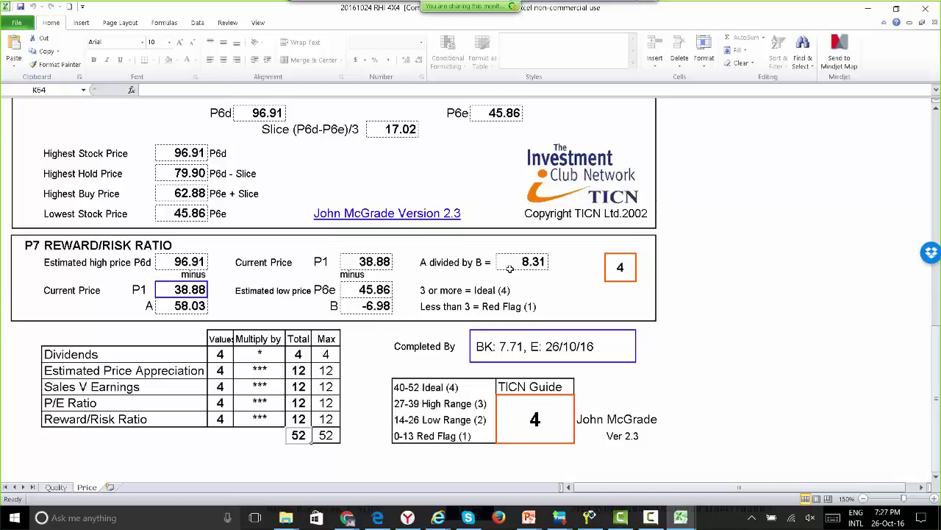
- Move to the Completed By entry, then bring up the window switcher to leave Excel
{"action": "key", "text": "Tab"}
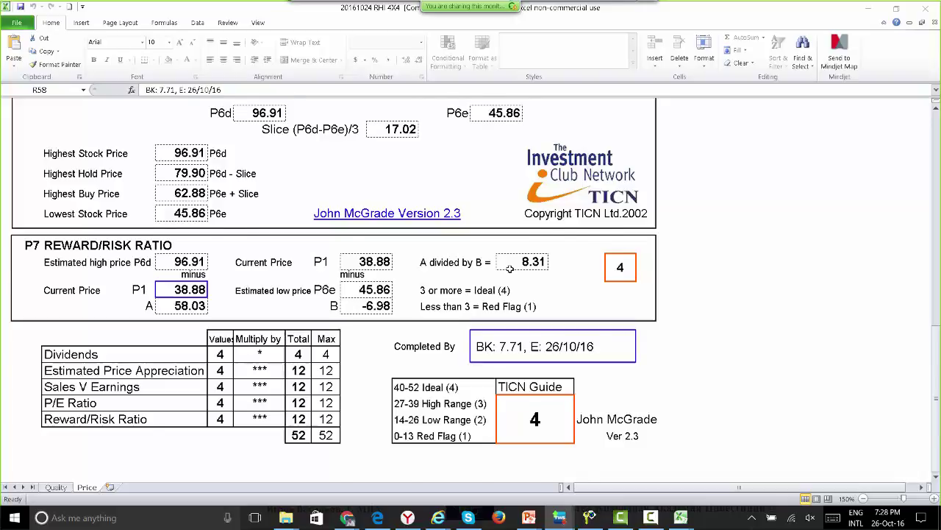
{"action": "scroll", "coordinate": [510, 269], "scroll_direction": "up", "scroll_amount": 1}
{"action": "scroll", "coordinate": [507, 267], "scroll_direction": "down", "scroll_amount": 2}
{"action": "scroll", "coordinate": [510, 270], "scroll_direction": "up", "scroll_amount": 3}
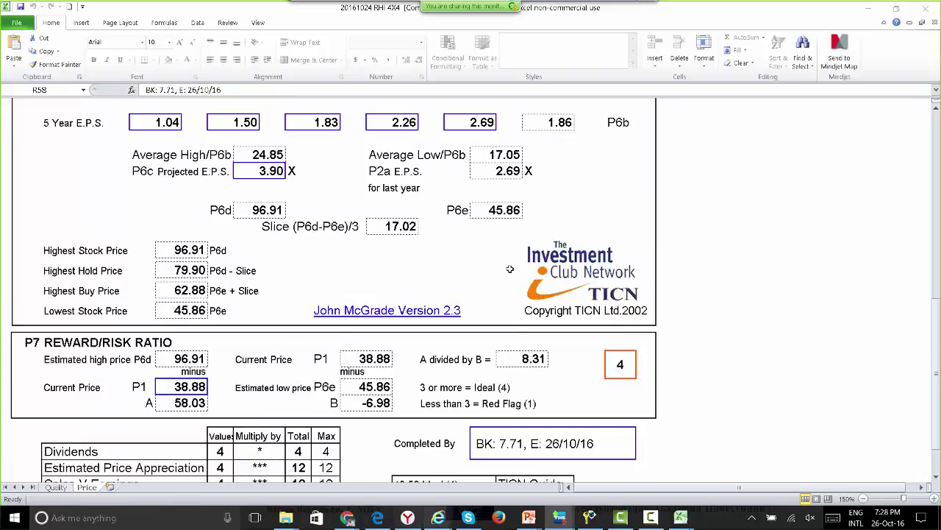
{"action": "mouse_move", "coordinate": [347, 517]}
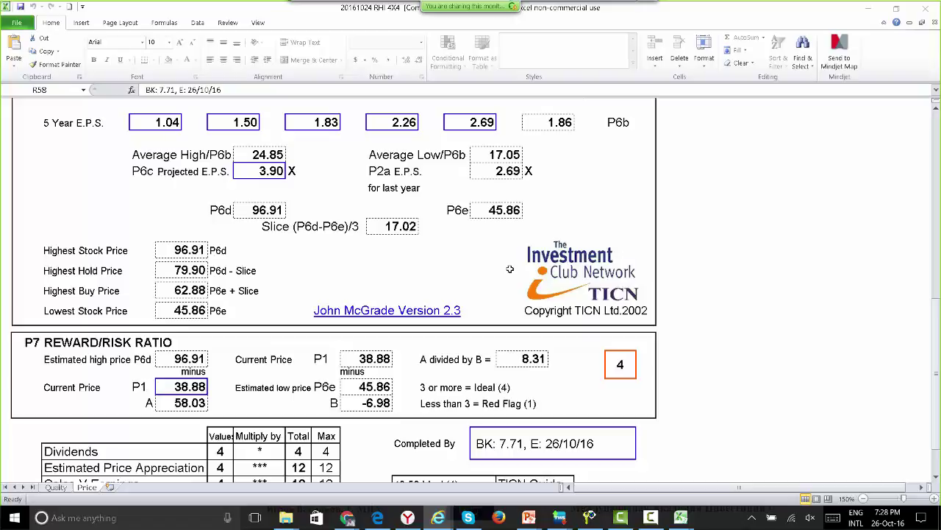
{"action": "key", "text": "alt+Tab"}
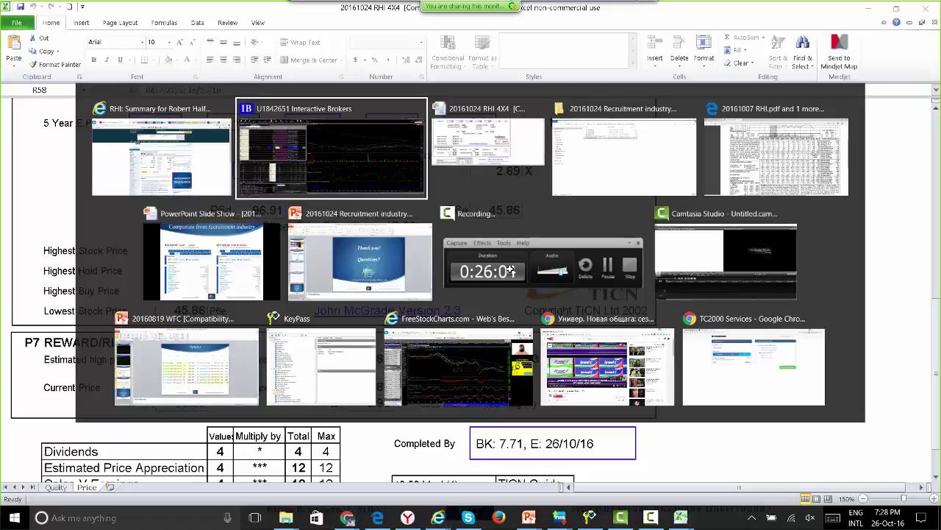
- Select the 2015 book value per share, 7.65, in the Robert Half Value Line report
{"action": "key", "text": "Tab"}
{"action": "key", "text": "Tab"}
{"action": "key", "text": "Tab"}
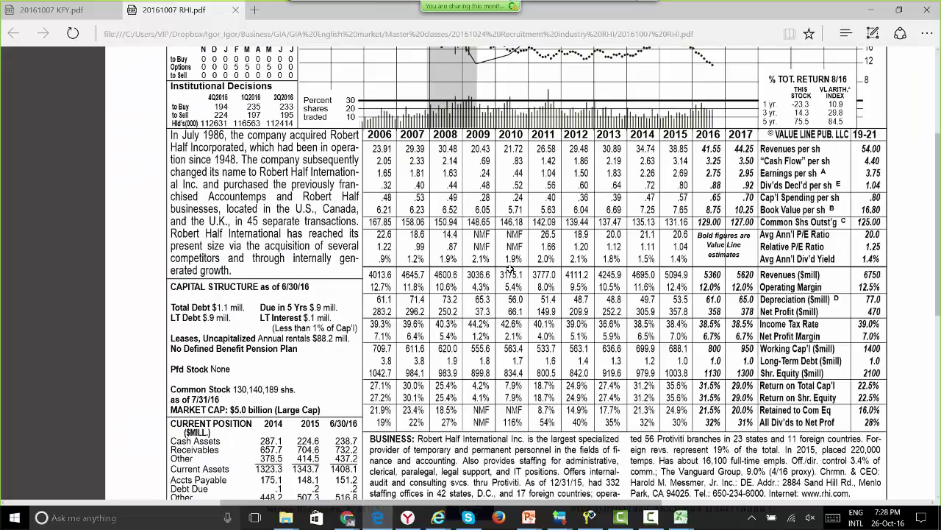
{"action": "left_click_drag", "start_coordinate": [689, 209], "coordinate": [672, 210]}
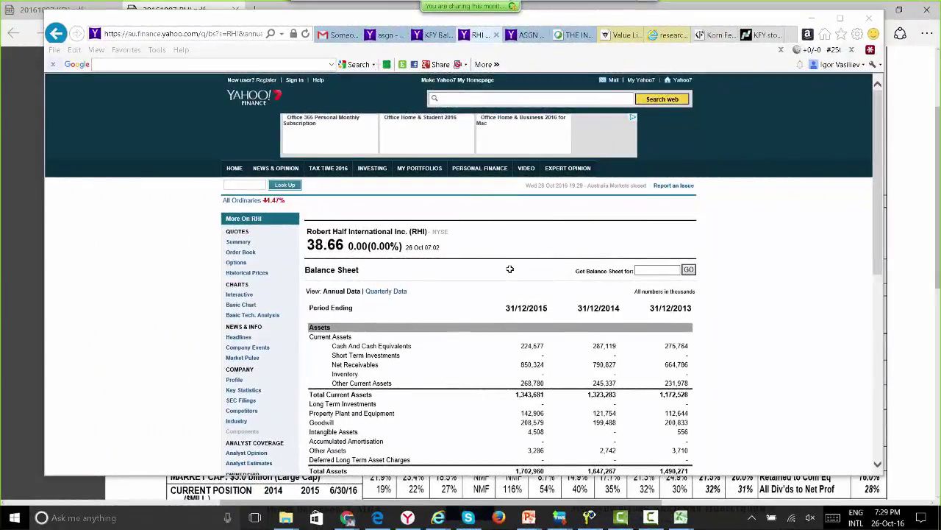
{"action": "scroll", "coordinate": [510, 270], "scroll_direction": "down", "scroll_amount": 3}
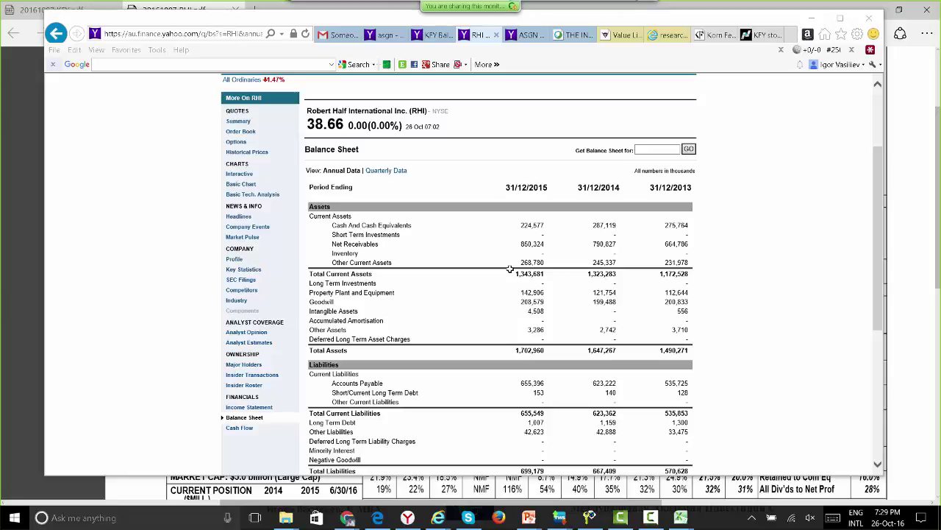
- Scroll through Robert Half's 2013–2015 annual balance sheet, showing 2015 total assets of 1,702,960
{"action": "scroll", "coordinate": [510, 269], "scroll_direction": "down", "scroll_amount": 1}
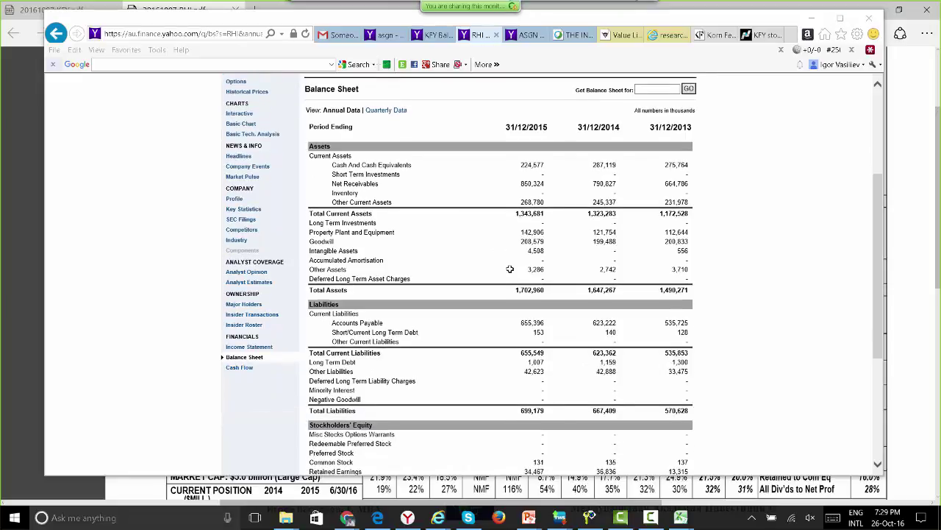
{"action": "scroll", "coordinate": [510, 269], "scroll_direction": "down", "scroll_amount": 2}
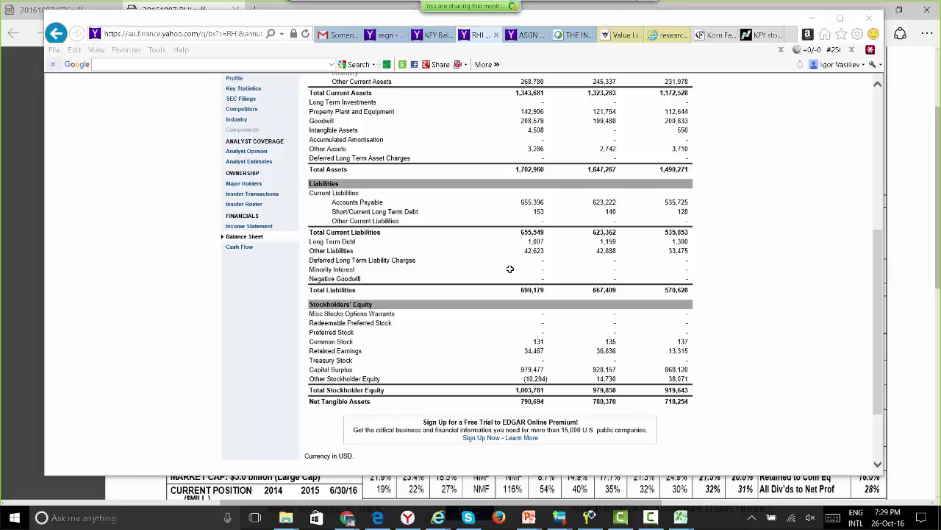
{"action": "scroll", "coordinate": [510, 269], "scroll_direction": "up", "scroll_amount": 3}
{"action": "scroll", "coordinate": [510, 269], "scroll_direction": "down", "scroll_amount": 2}
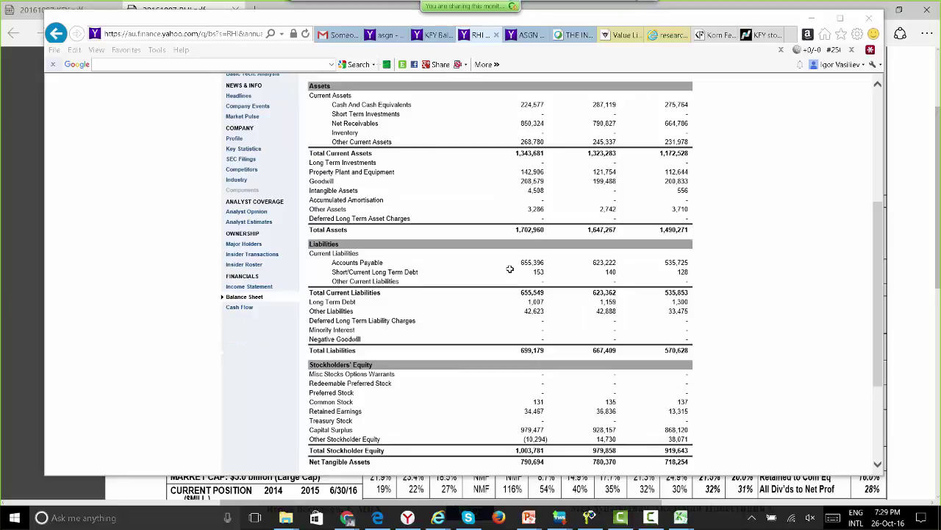
{"action": "scroll", "coordinate": [510, 269], "scroll_direction": "up", "scroll_amount": 3}
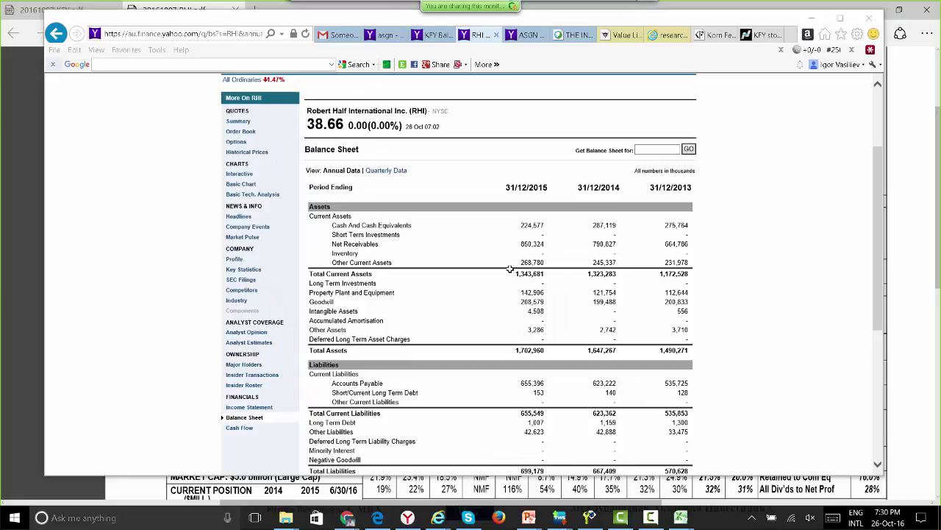
- Show quarterly figures: liabilities 699,179 and stockholder equity 1,003,781 against 1,702,960 assets
{"action": "left_click", "coordinate": [386, 170]}
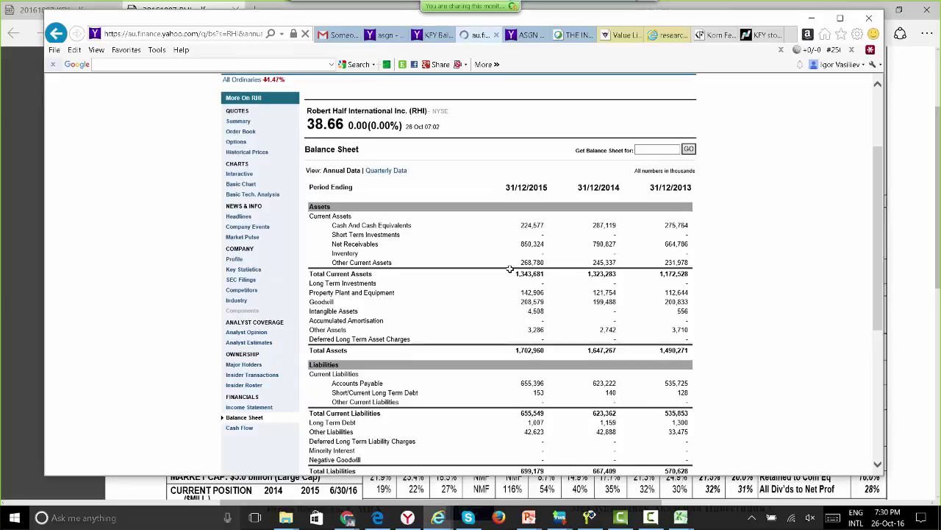
{"action": "scroll", "coordinate": [510, 269], "scroll_direction": "down", "scroll_amount": 3}
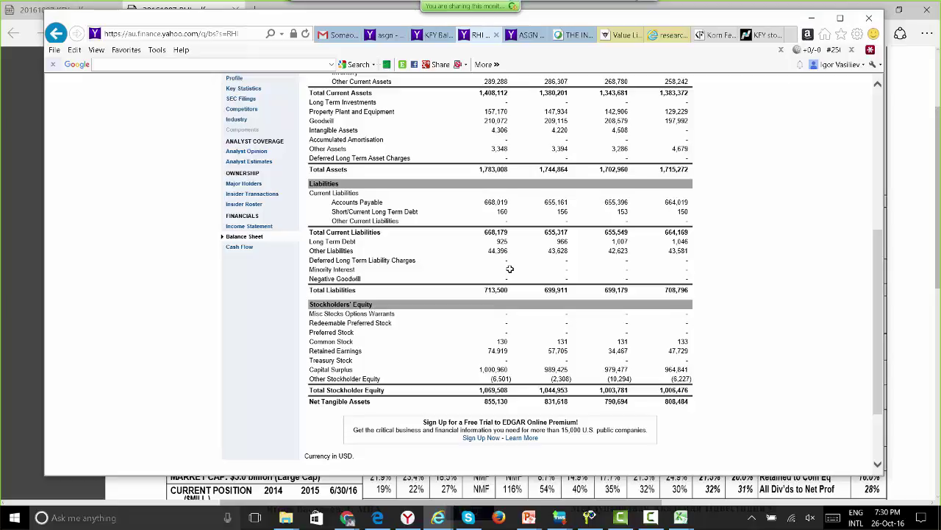
- Return to the Value Line PDF and clear the selection on the 7.65 book value
{"action": "key", "text": "alt+Tab"}
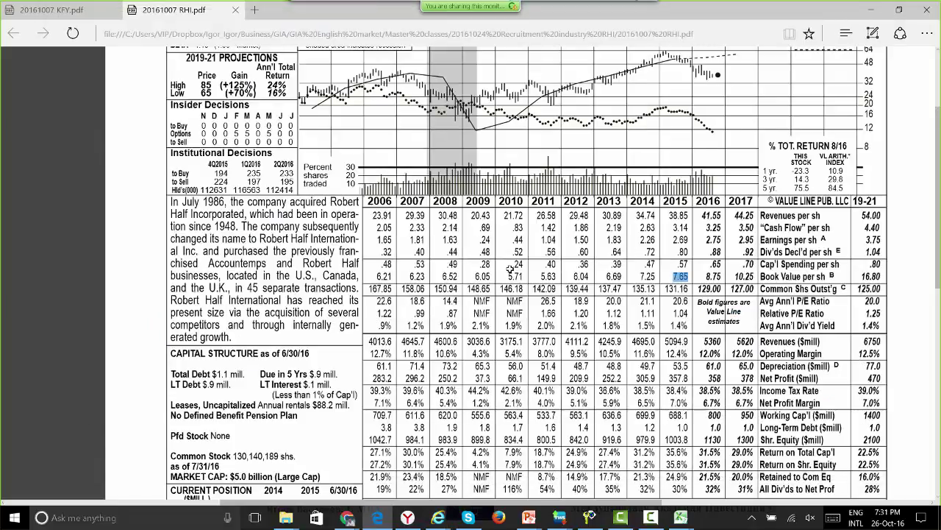
{"action": "left_click", "coordinate": [511, 269]}
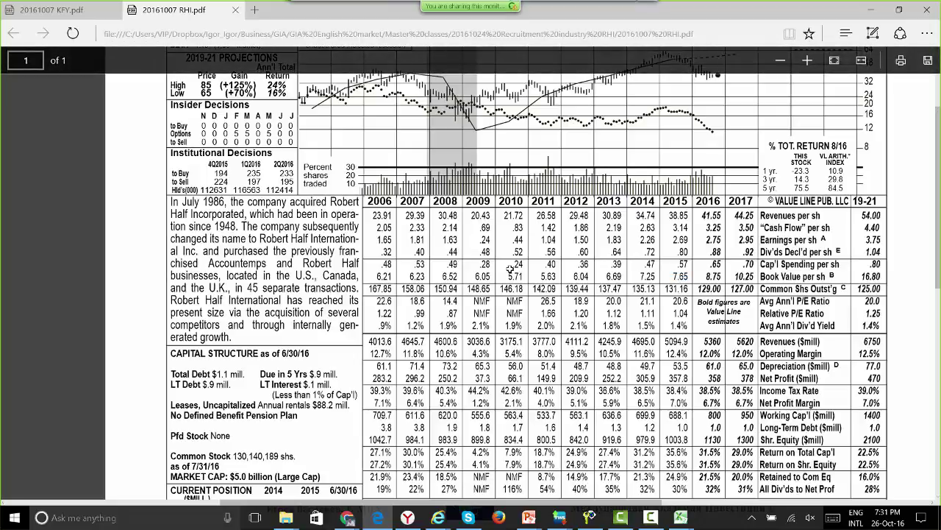